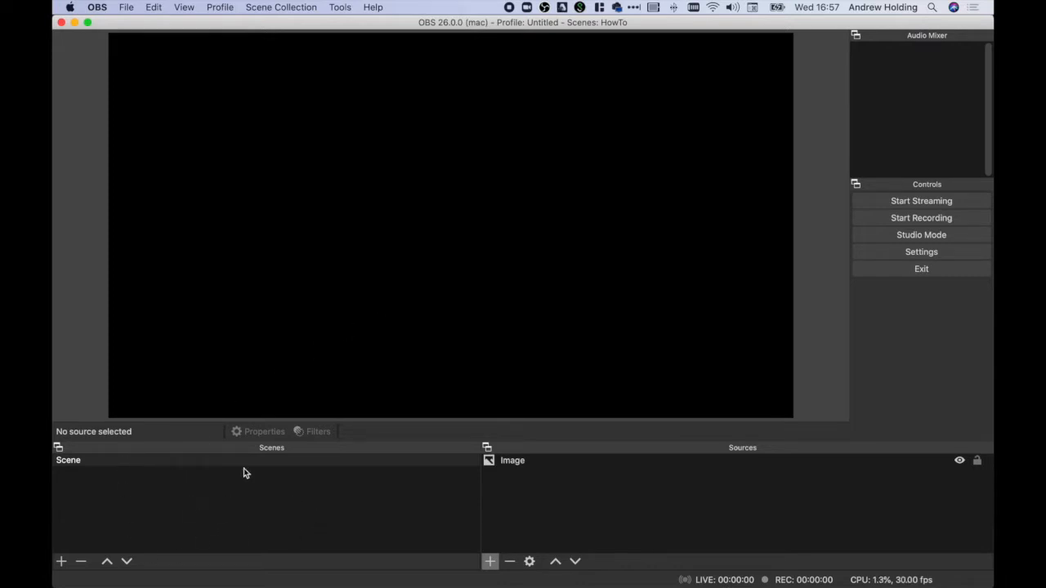
# Step: Remove the Image source from the scene
pyautogui.click(506, 462)
pyautogui.click(511, 562)
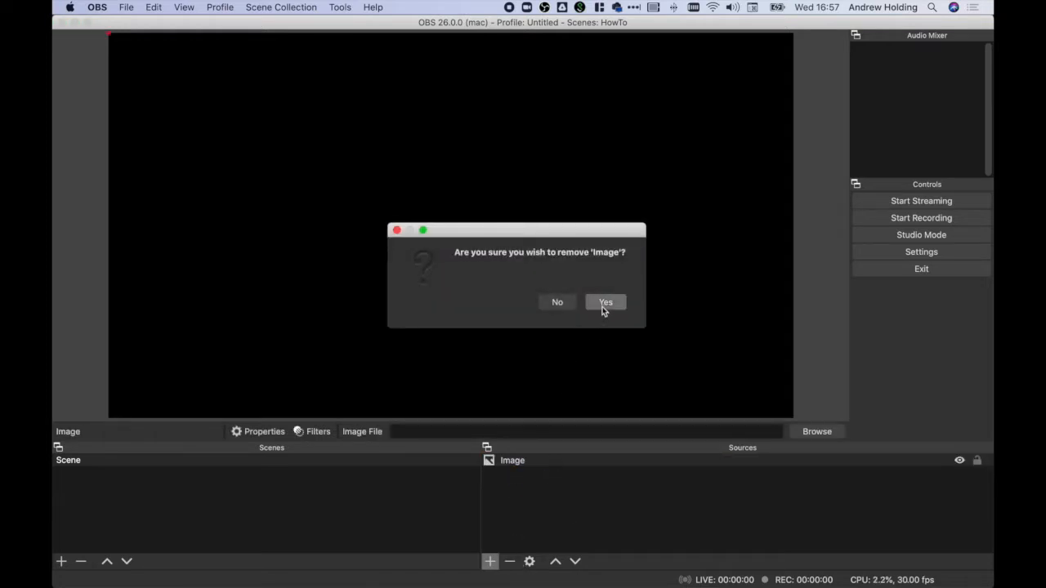
pyautogui.click(605, 302)
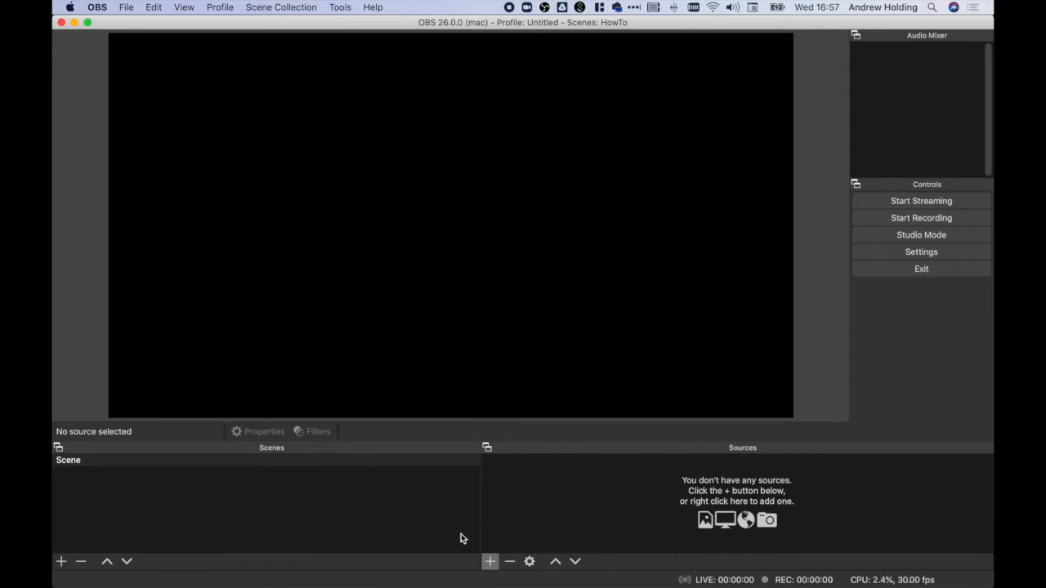
# Step: Add a new image source named "Holding Slide" to the scene
pyautogui.click(490, 562)
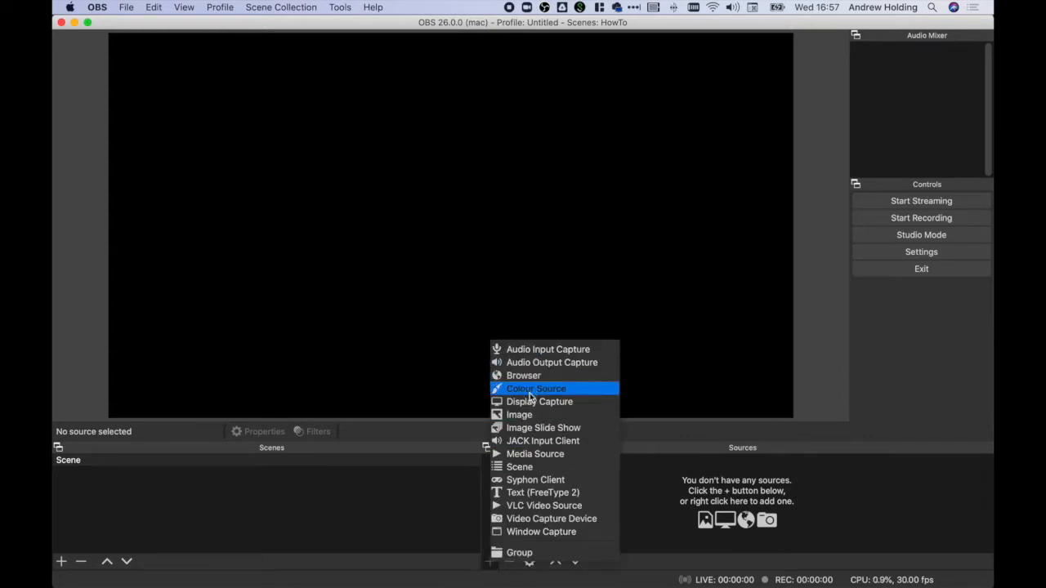
pyautogui.click(527, 415)
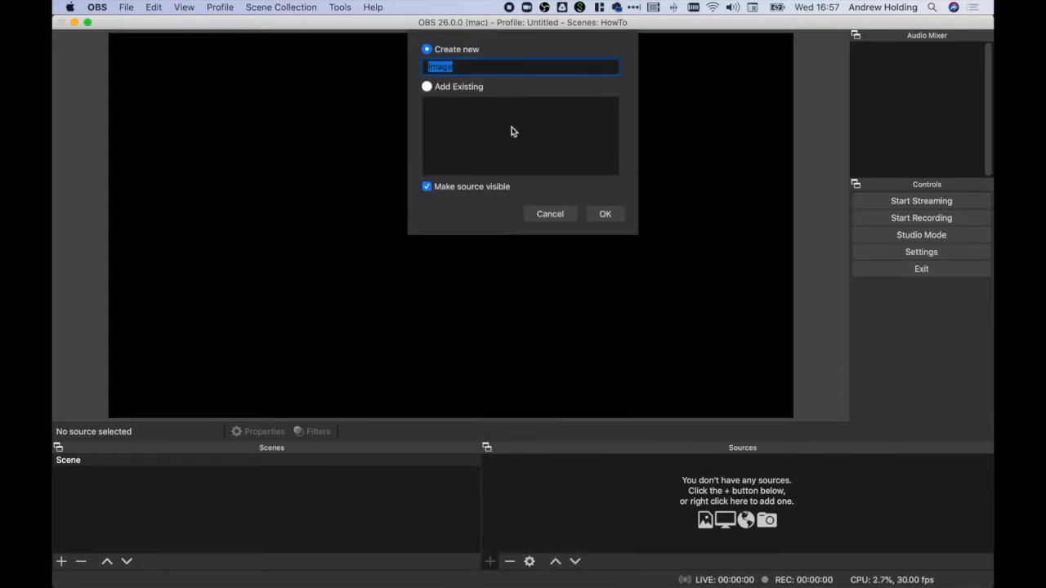
pyautogui.write('Holding Slide')
pyautogui.click(605, 214)
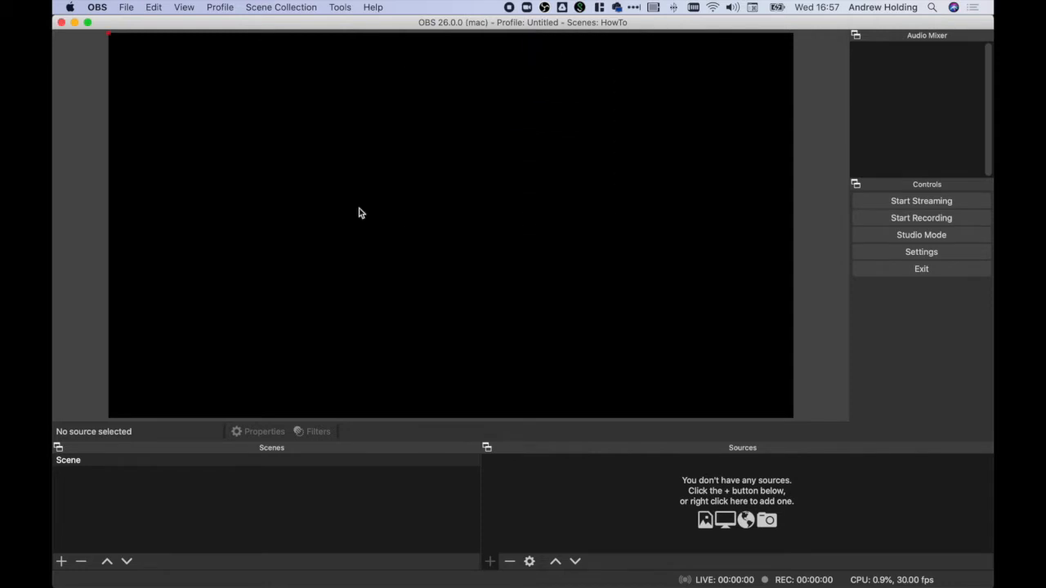
# Step: Load Slide1.png from the OBS folder into the Holding Slide source and enlarge it to fill the canvas
pyautogui.click(688, 347)
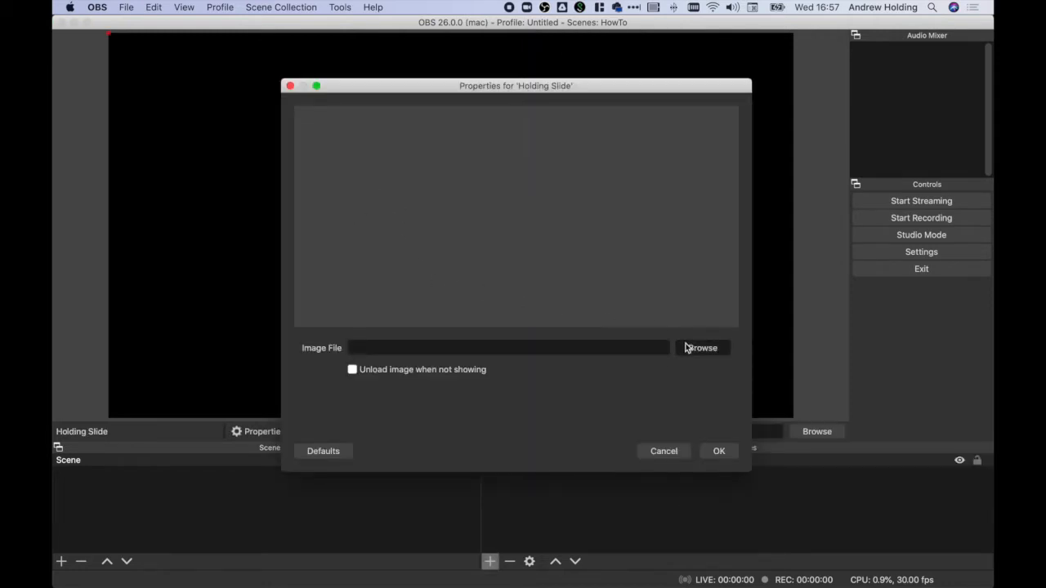
pyautogui.doubleClick(460, 162)
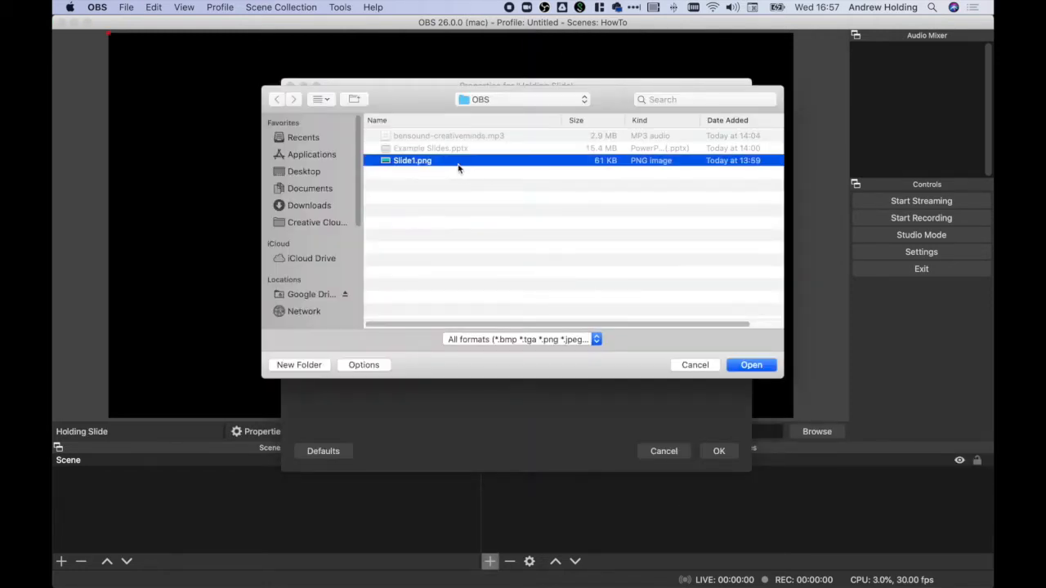
pyautogui.click(719, 451)
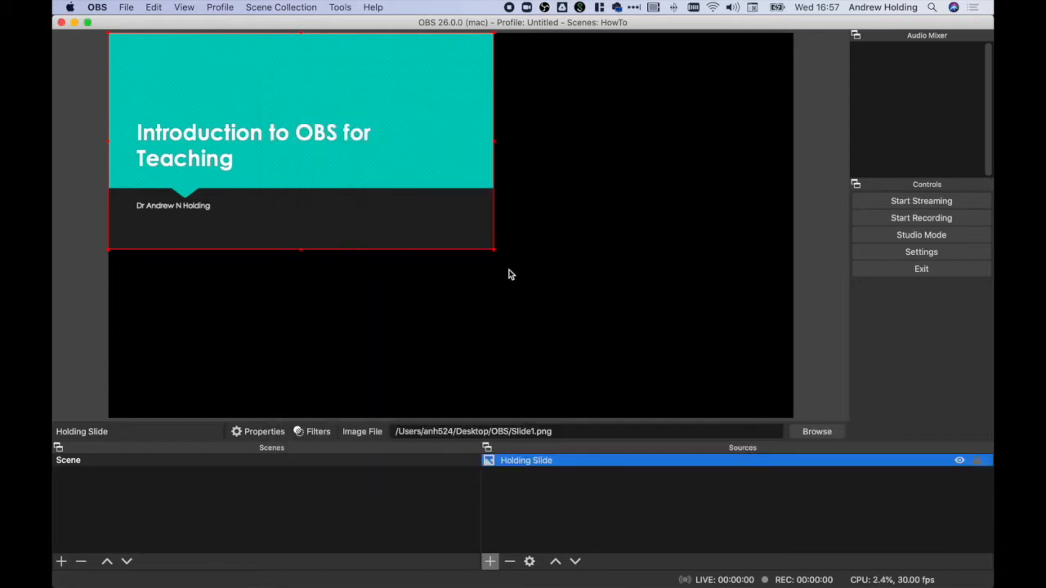
pyautogui.moveTo(492, 248); pyautogui.dragTo(793, 401)
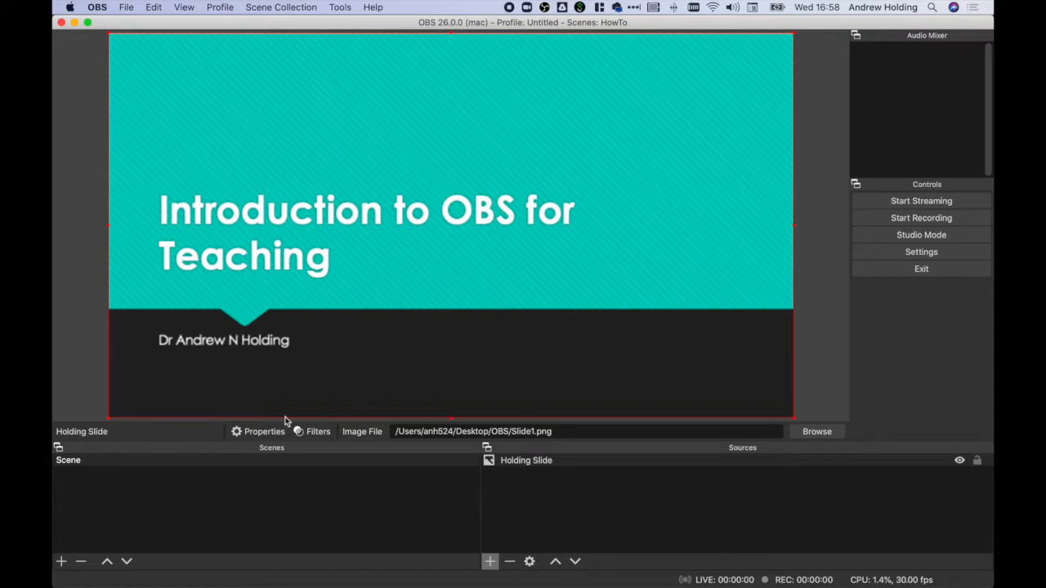
# Step: Add a new scene named "PowerPoint"
pyautogui.click(158, 460)
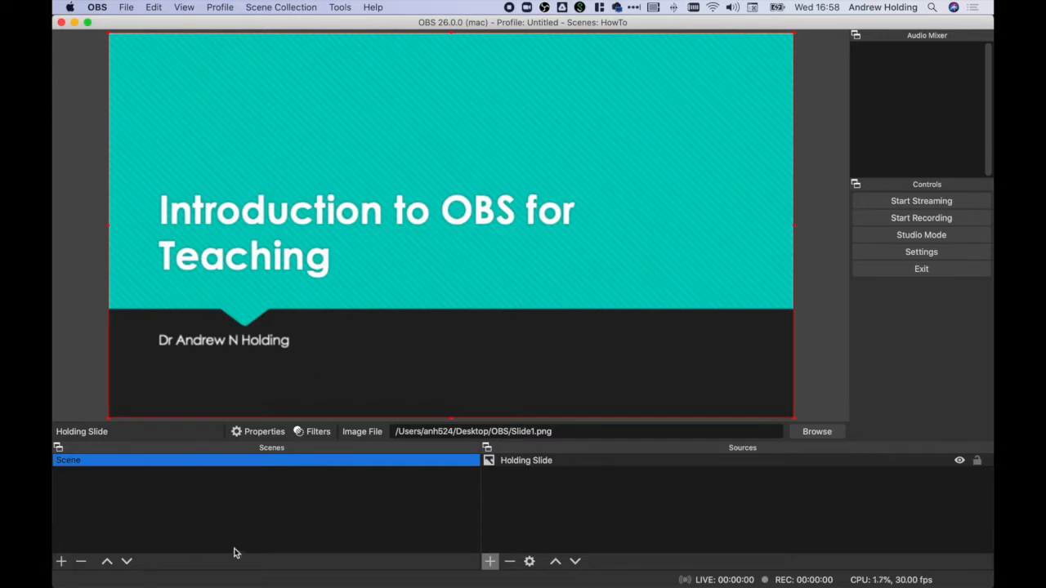
pyautogui.click(62, 561)
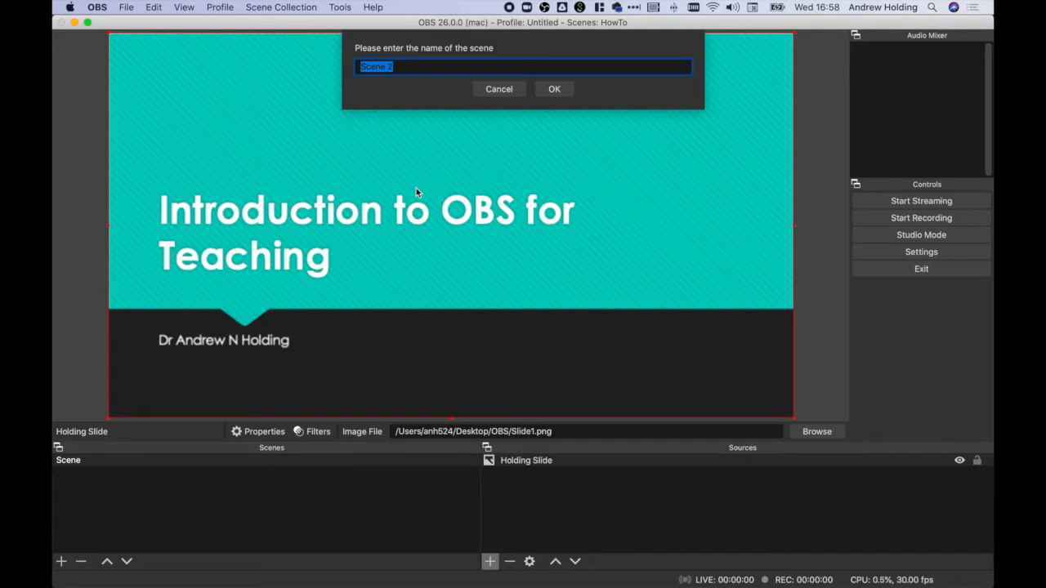
pyautogui.write('PowerPoint')
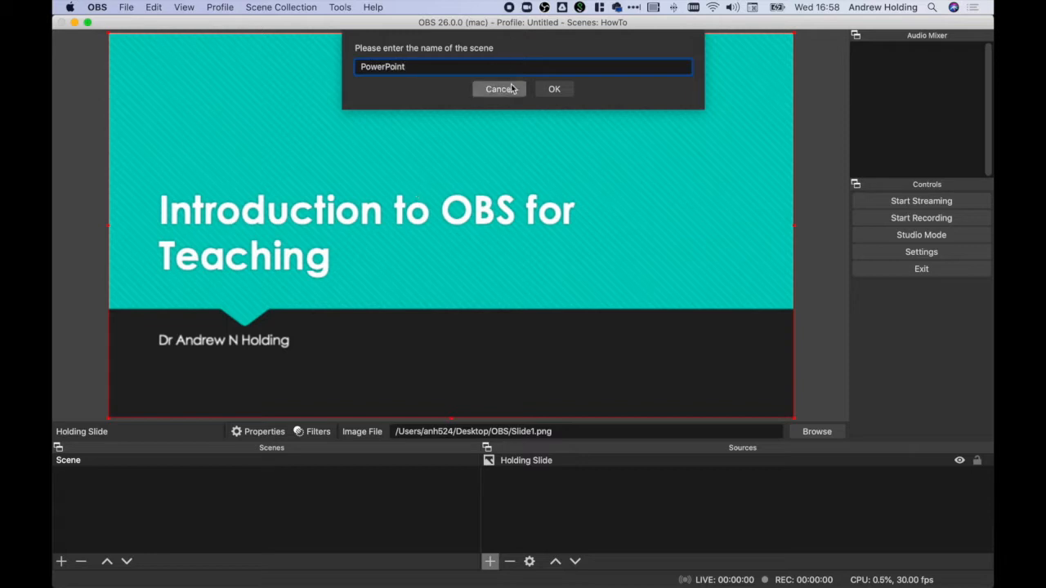
pyautogui.click(549, 89)
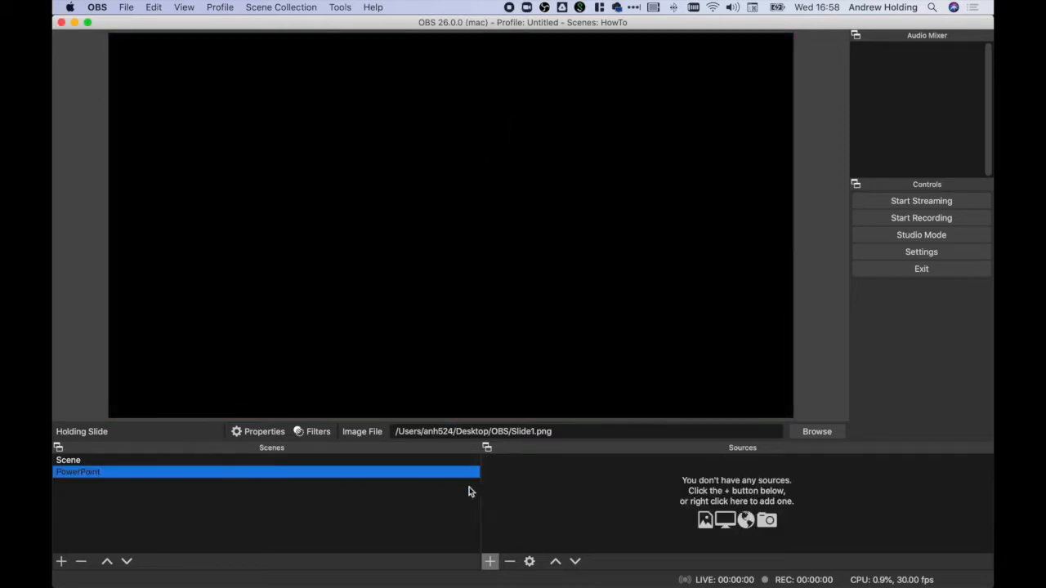
# Step: Create a window capture source named "Powerpoint" in the PowerPoint scene
pyautogui.click(489, 561)
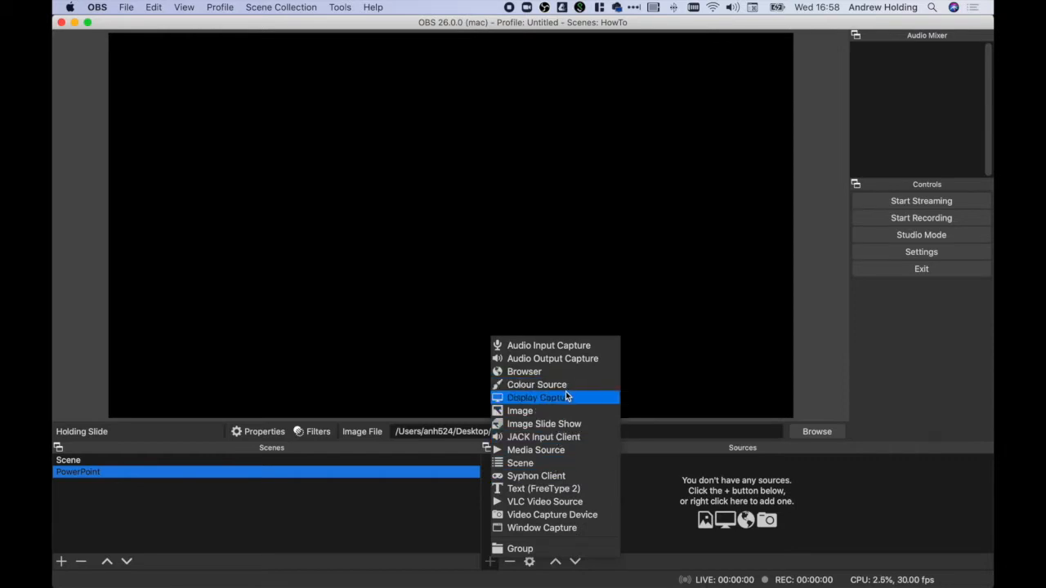
pyautogui.click(553, 531)
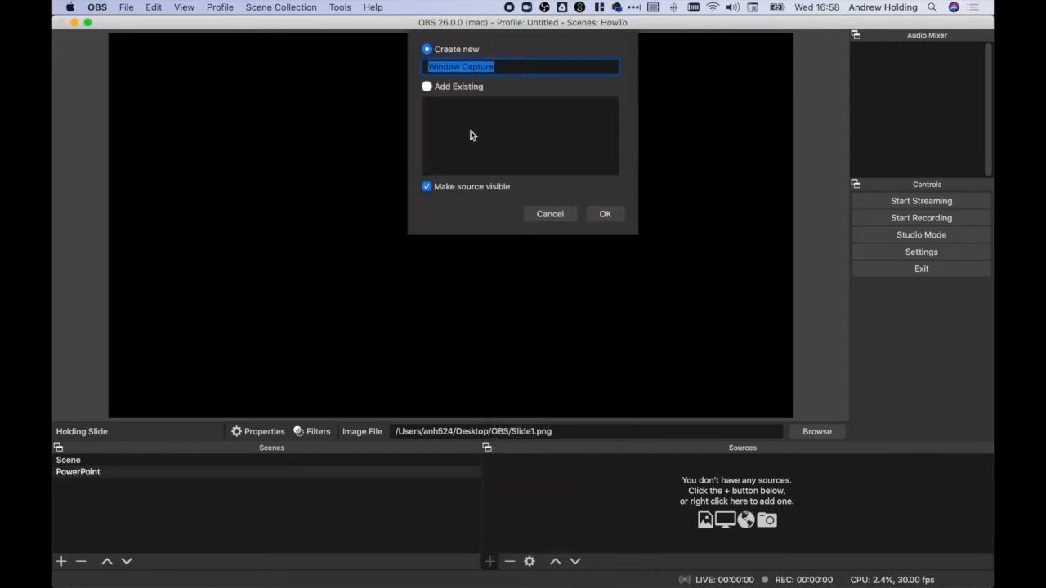
pyautogui.write('Powerpoint')
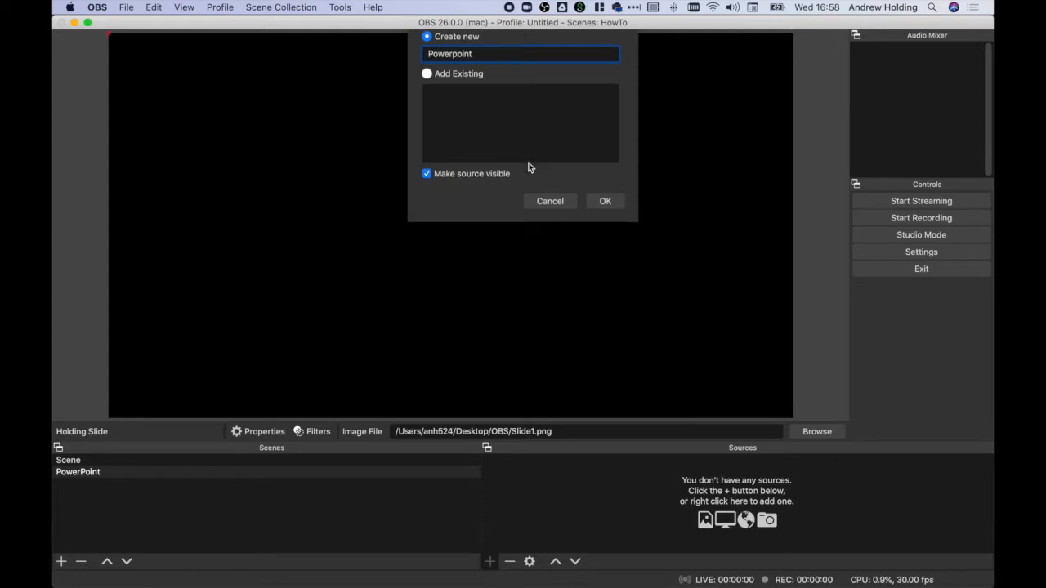
pyautogui.press('Return')
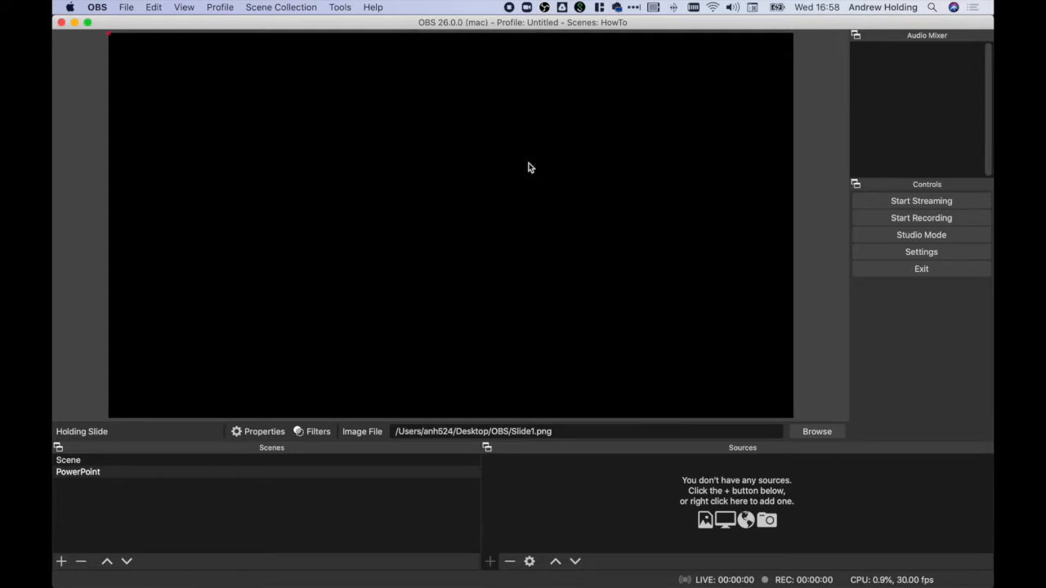
# Step: Capture the [Microsoft PowerPoint] Example Slides window, then shrink and reposition it so the whole window lies within the canvas
pyautogui.click(489, 348)
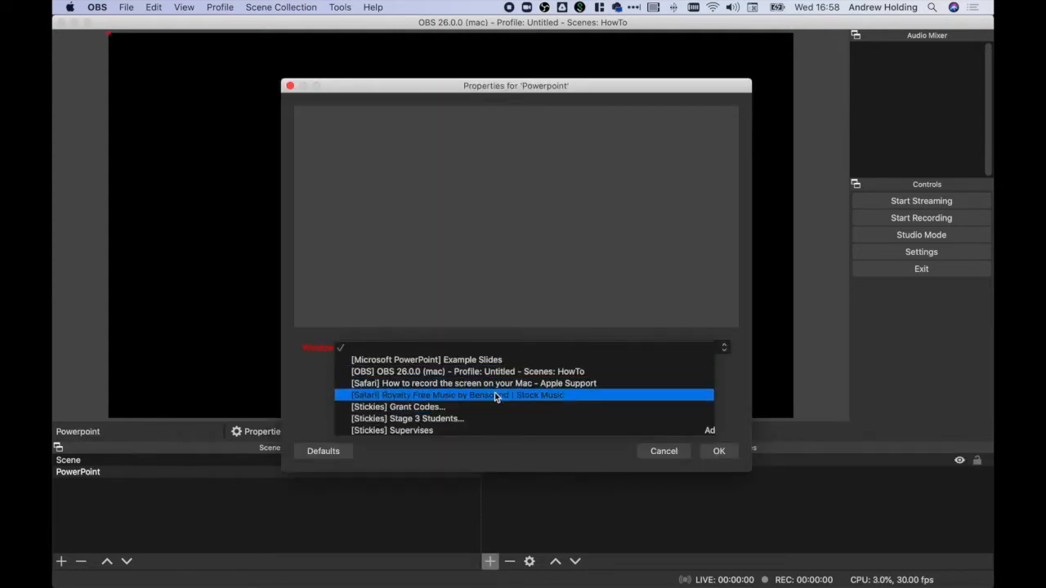
pyautogui.click(521, 361)
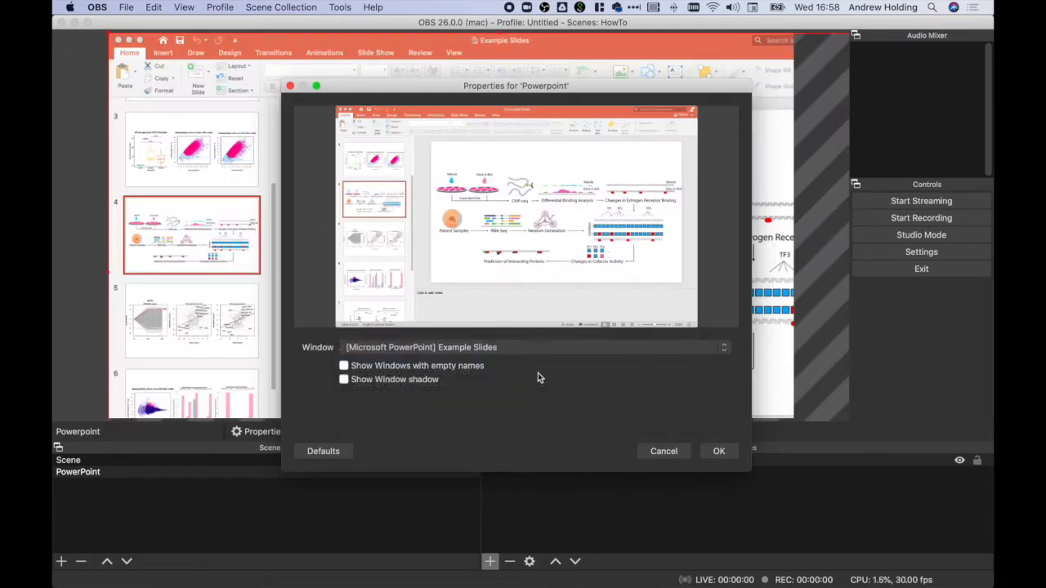
pyautogui.click(709, 456)
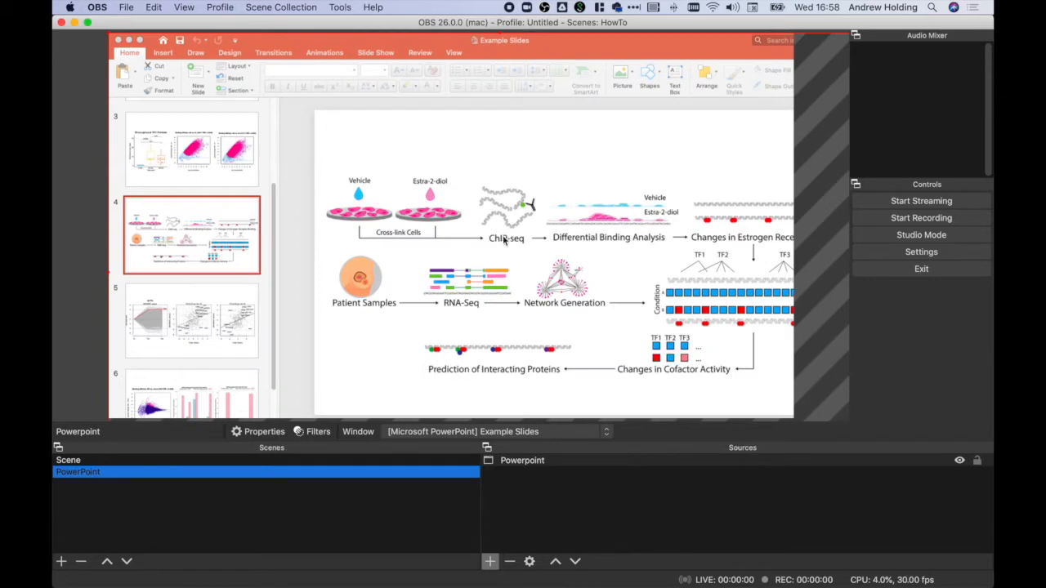
pyautogui.moveTo(177, 74); pyautogui.dragTo(259, 120)
pyautogui.moveTo(374, 176); pyautogui.dragTo(250, 122)
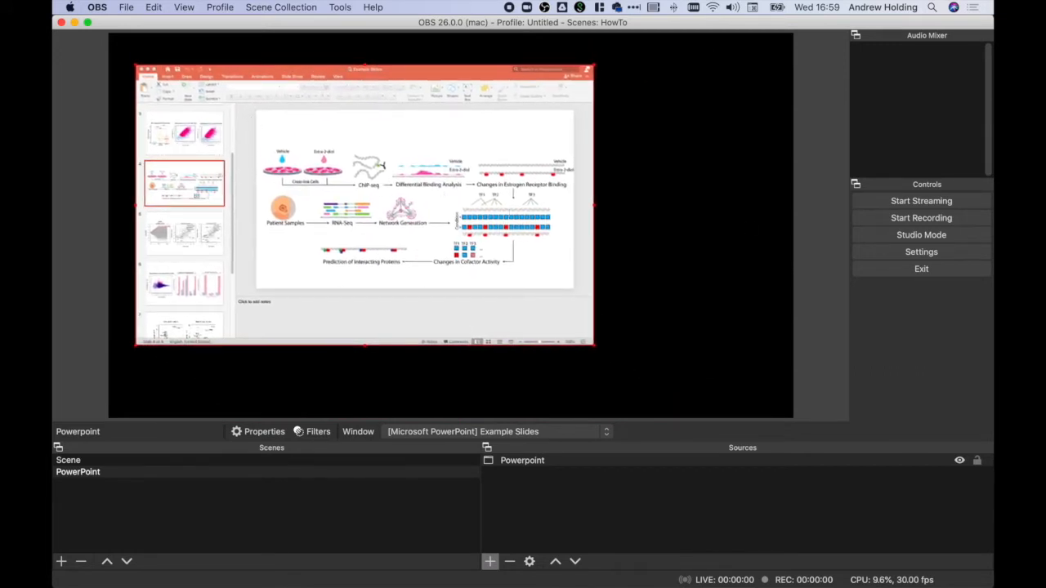
# Step: Switch to PowerPoint and adjust the slide show setup of the Example Slides presentation
pyautogui.press('super+Tab')
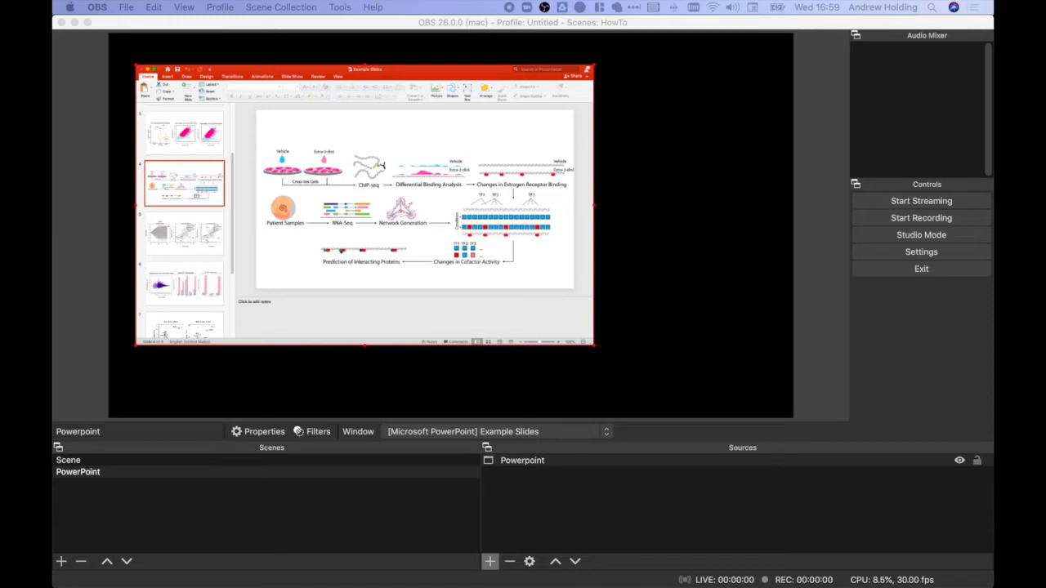
pyautogui.click(292, 76)
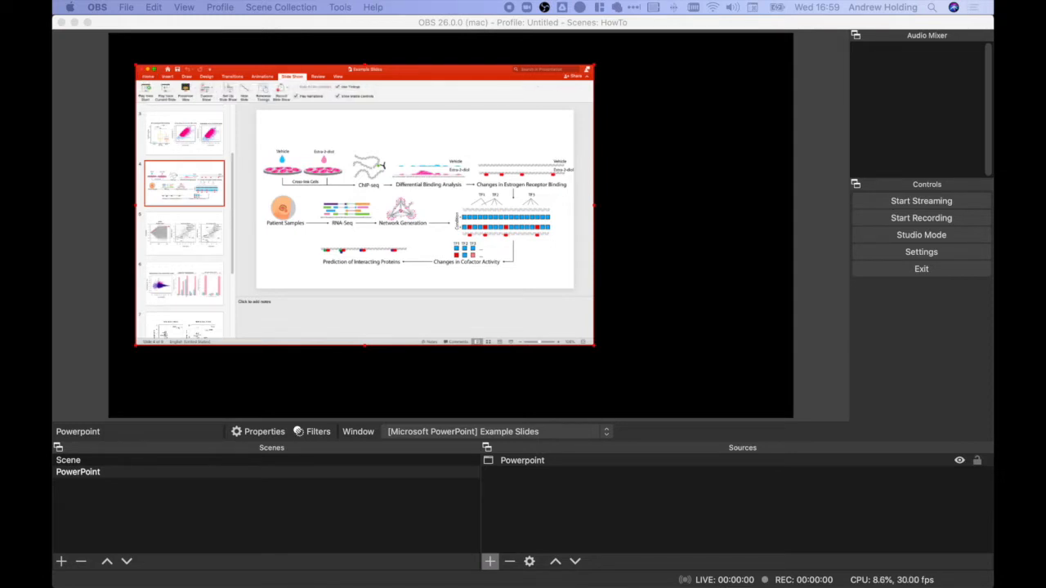
pyautogui.click(228, 91)
pyautogui.click(461, 315)
# Step: Switch the Powerpoint source's window to [Safari] How to record the screen on your Mac and back to [Microsoft PowerPoint] Example Slides
pyautogui.click(473, 434)
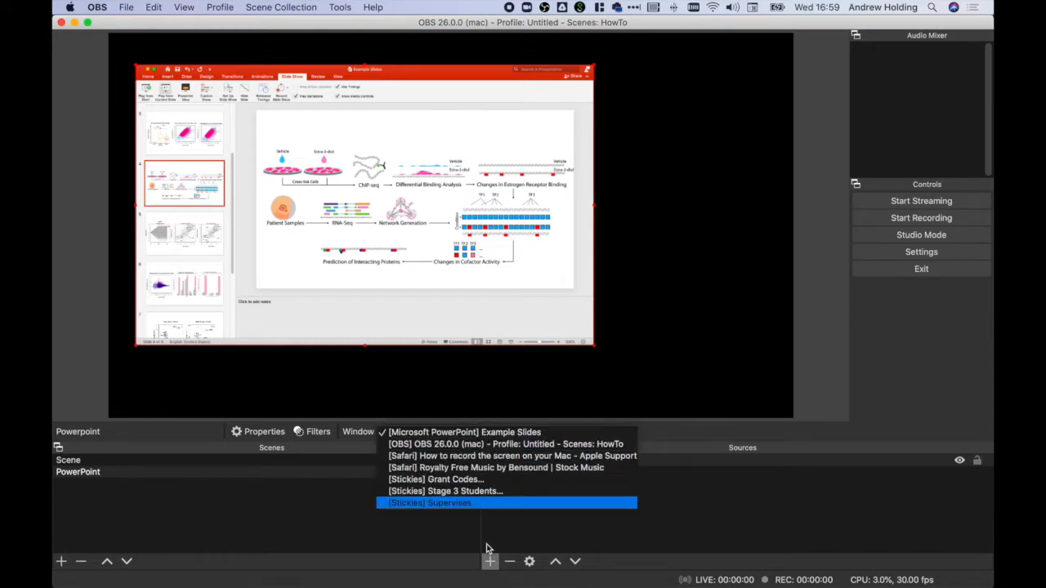
pyautogui.click(495, 432)
pyautogui.click(504, 460)
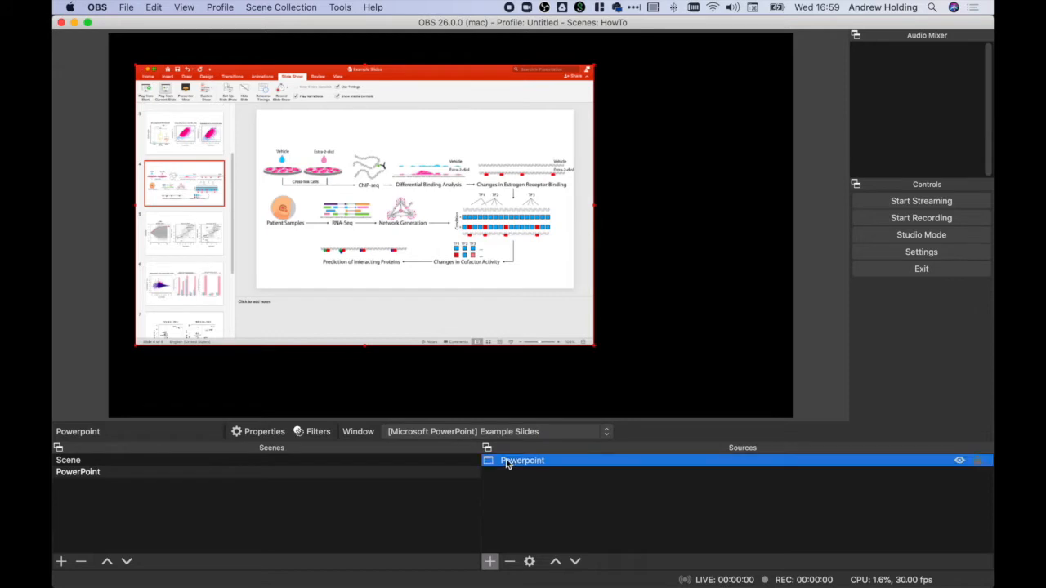
pyautogui.click(506, 433)
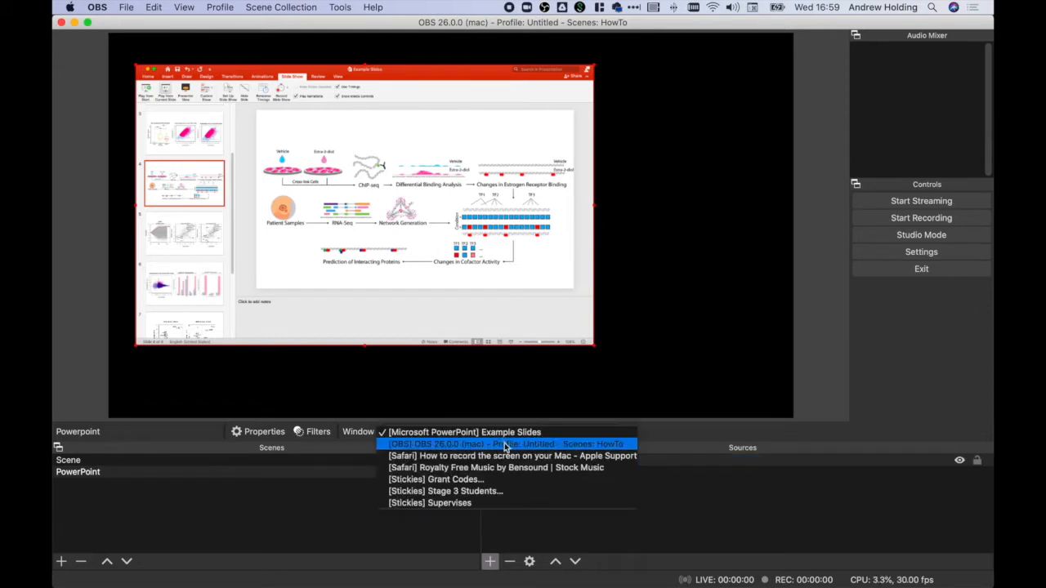
pyautogui.click(505, 456)
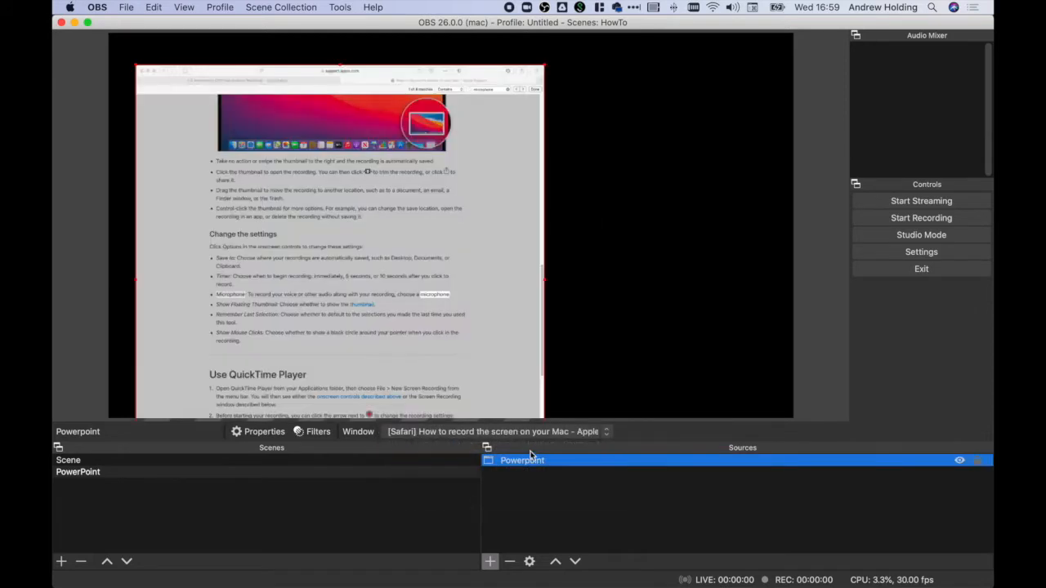
pyautogui.click(530, 431)
pyautogui.click(532, 411)
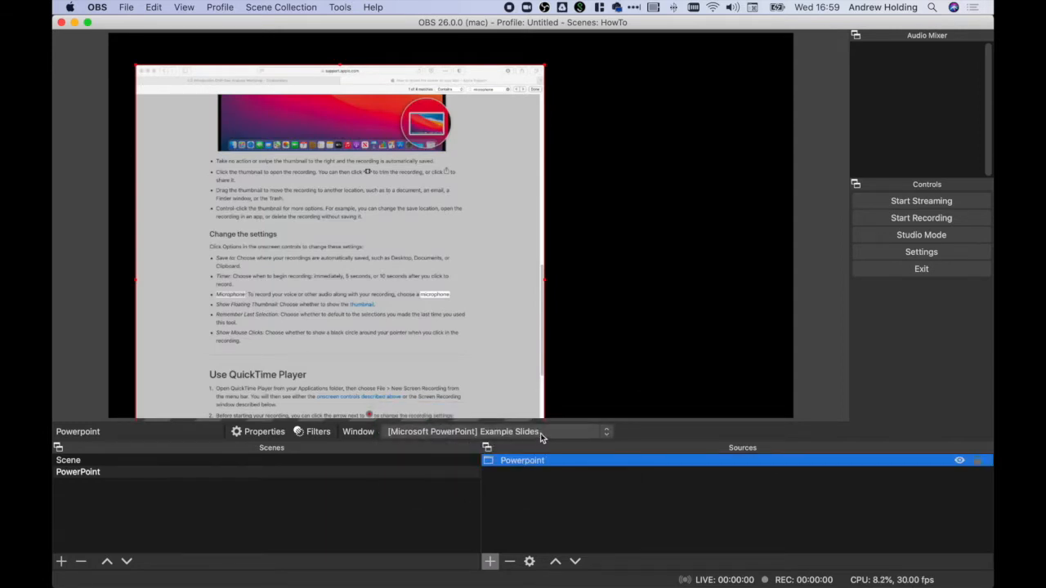
# Step: Remove the Powerpoint window capture source from the PowerPoint scene
pyautogui.click(540, 437)
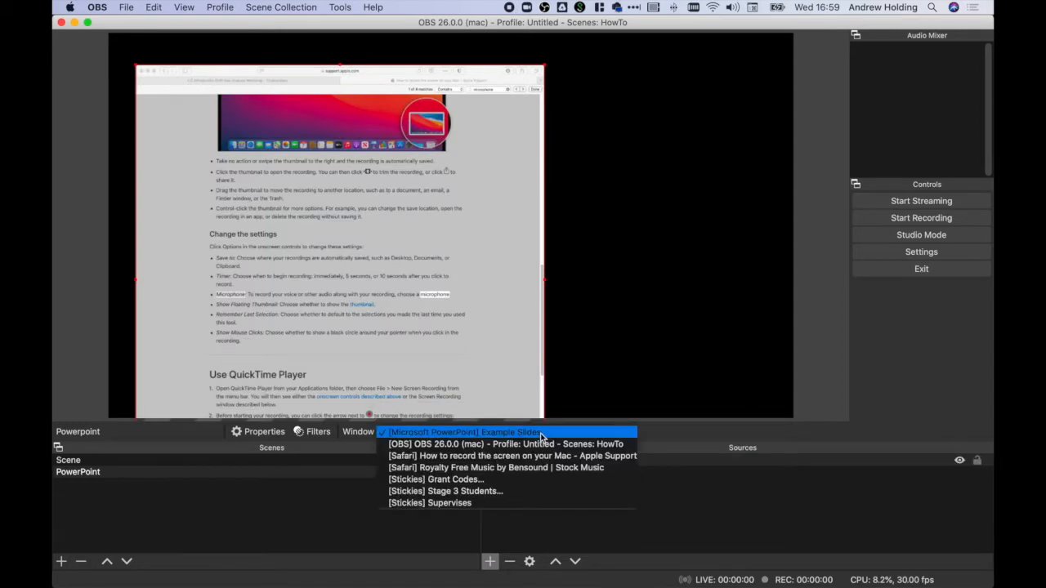
pyautogui.click(586, 518)
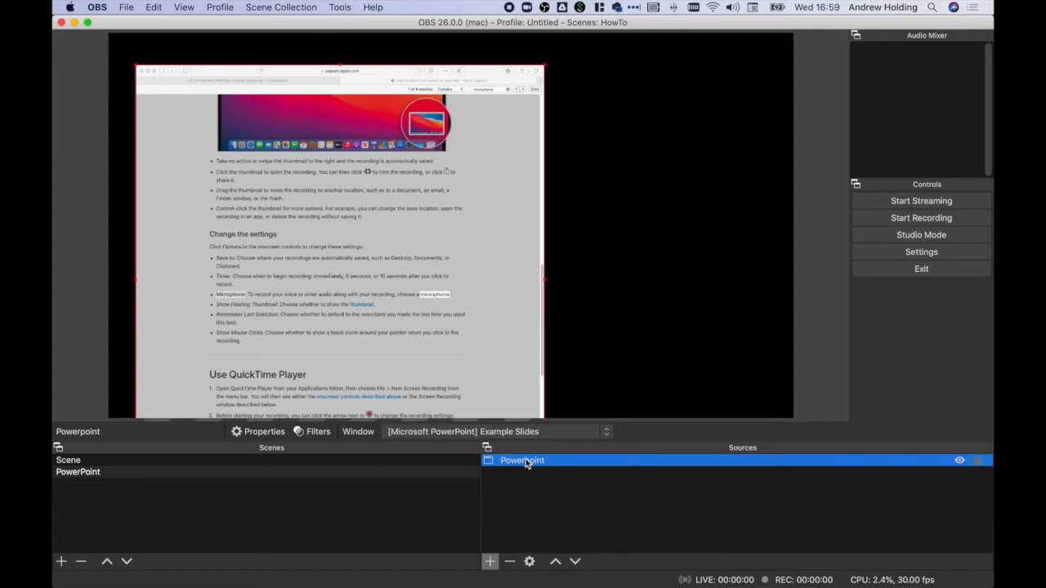
pyautogui.click(509, 562)
pyautogui.click(604, 307)
# Step: Add a fresh window capture source named "Powerpoint" to the emptied PowerPoint scene
pyautogui.click(490, 561)
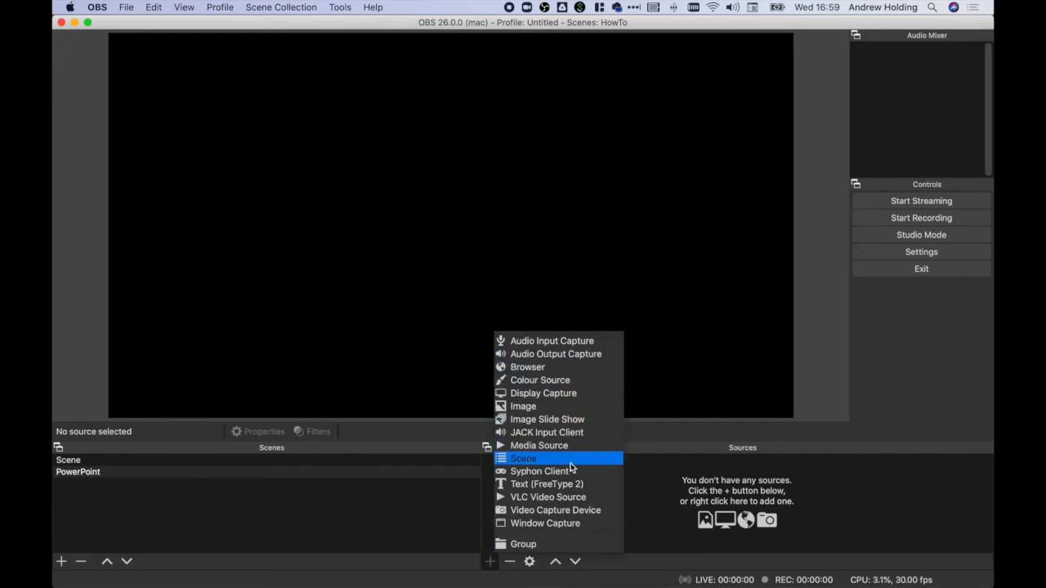
pyautogui.click(552, 525)
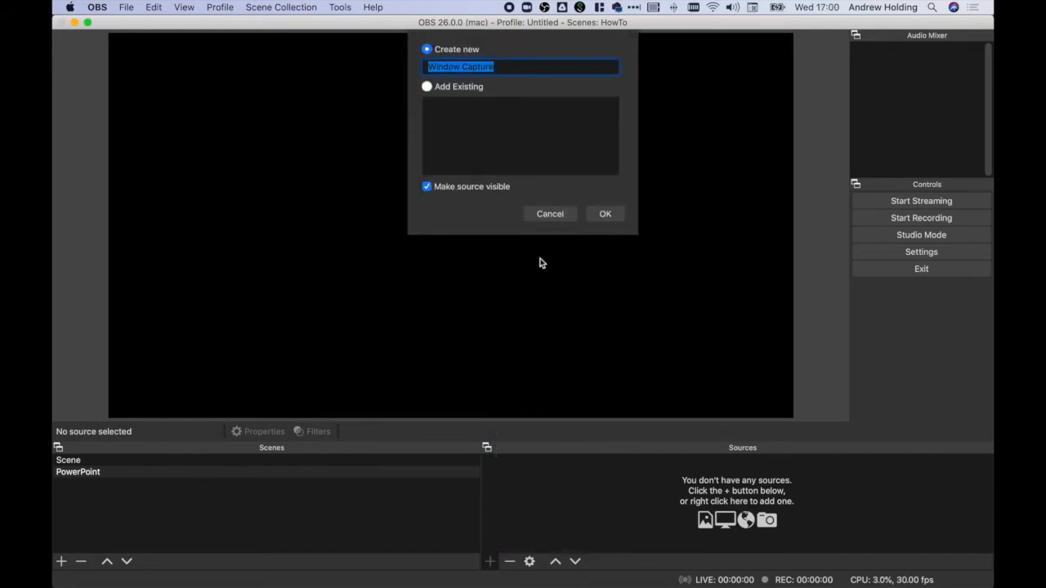
pyautogui.write('Power')
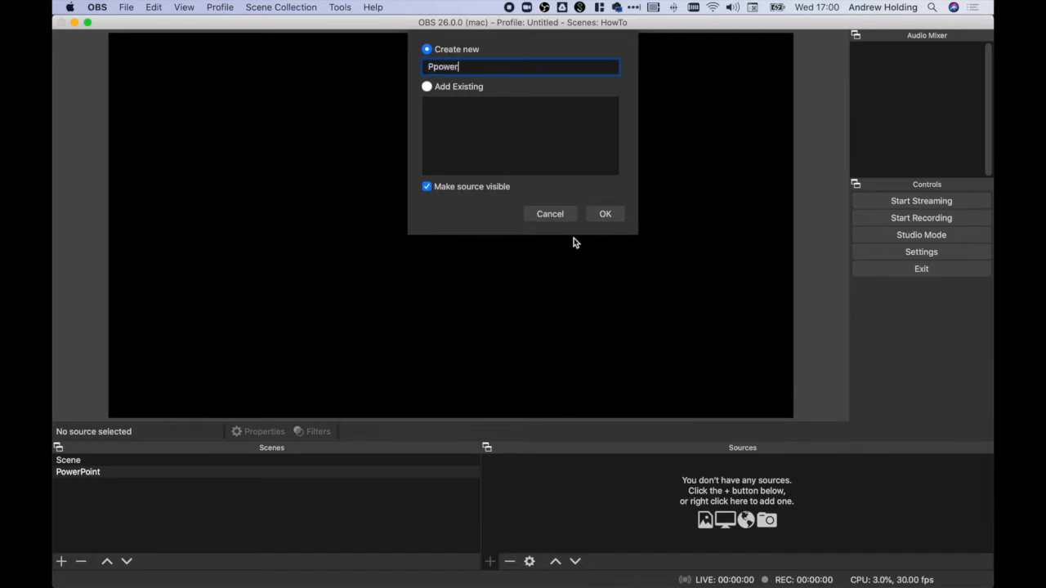
pyautogui.press('BackSpace')
pyautogui.press('BackSpace')
pyautogui.press('BackSpace')
pyautogui.write('werpoint')
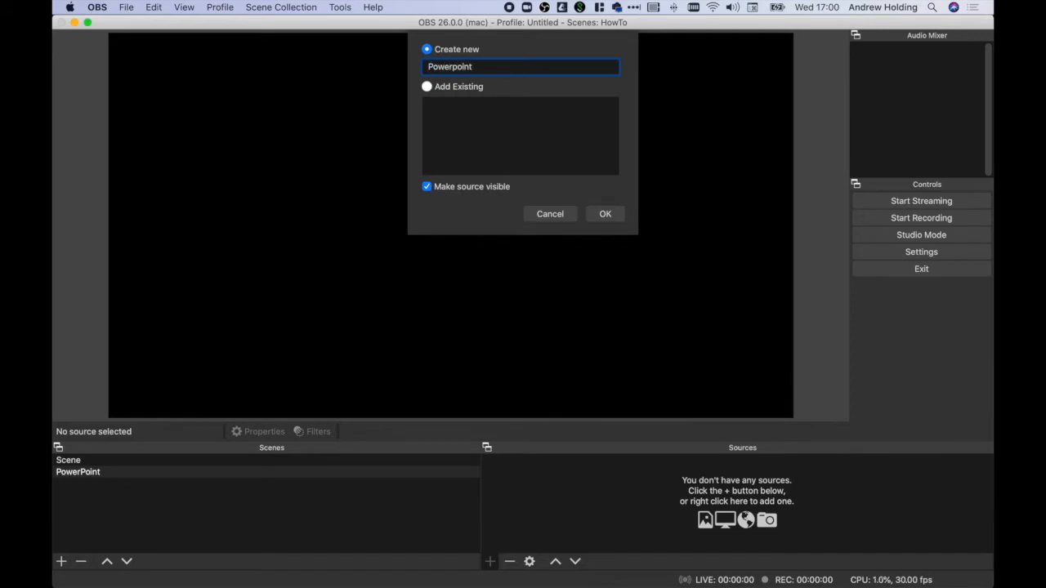
pyautogui.click(609, 212)
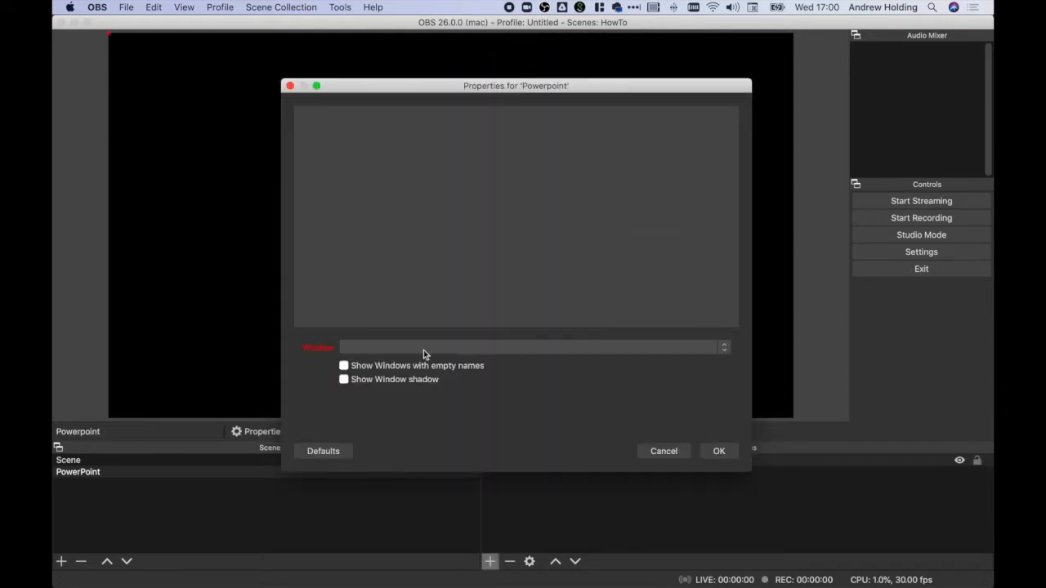
# Step: Set the Powerpoint source's window to [Microsoft PowerPoint] PowerPoint Slide Show – [Example Slides] and accept the properties
pyautogui.click(424, 349)
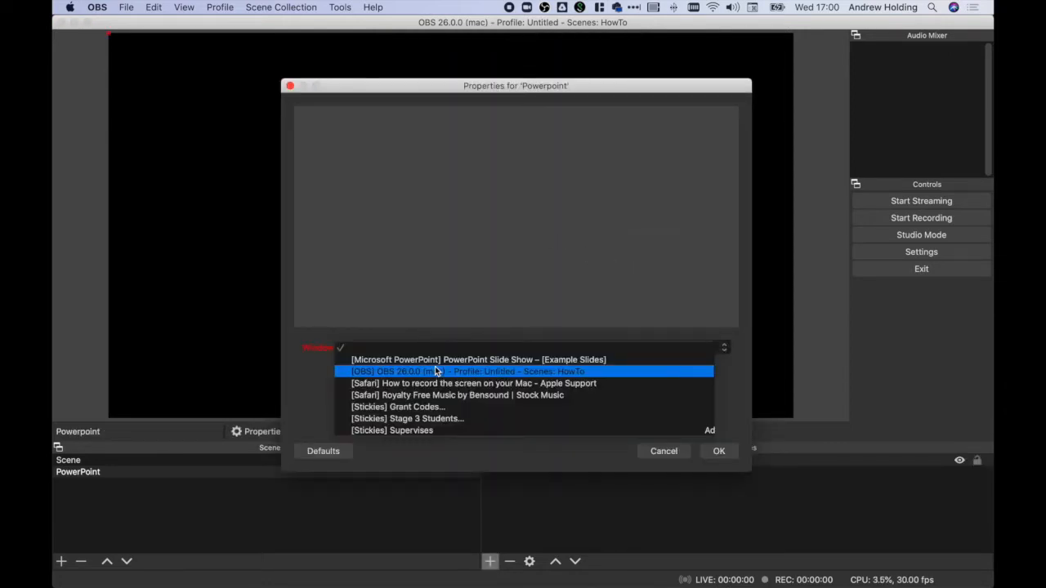
pyautogui.click(437, 362)
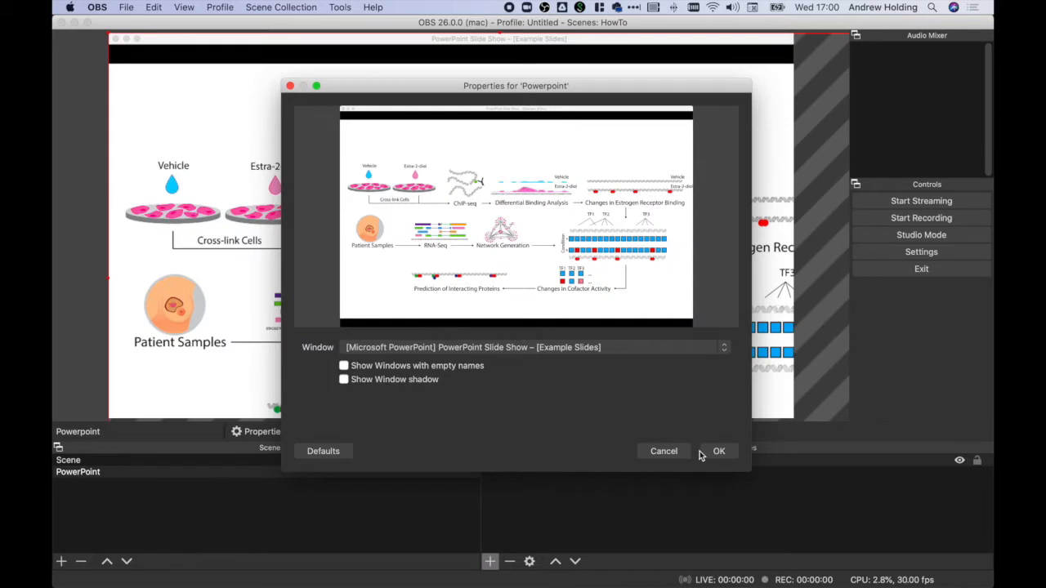
pyautogui.click(717, 451)
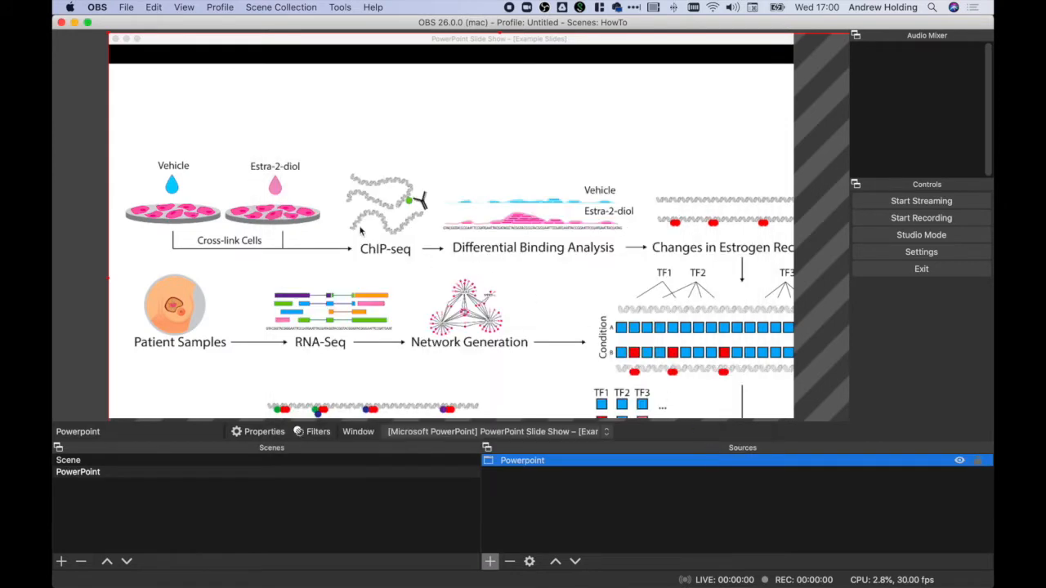
# Step: Scale down the Powerpoint capture on the canvas and crop the title bar and black bands off its upper and lower edges
pyautogui.moveTo(166, 64); pyautogui.dragTo(208, 98)
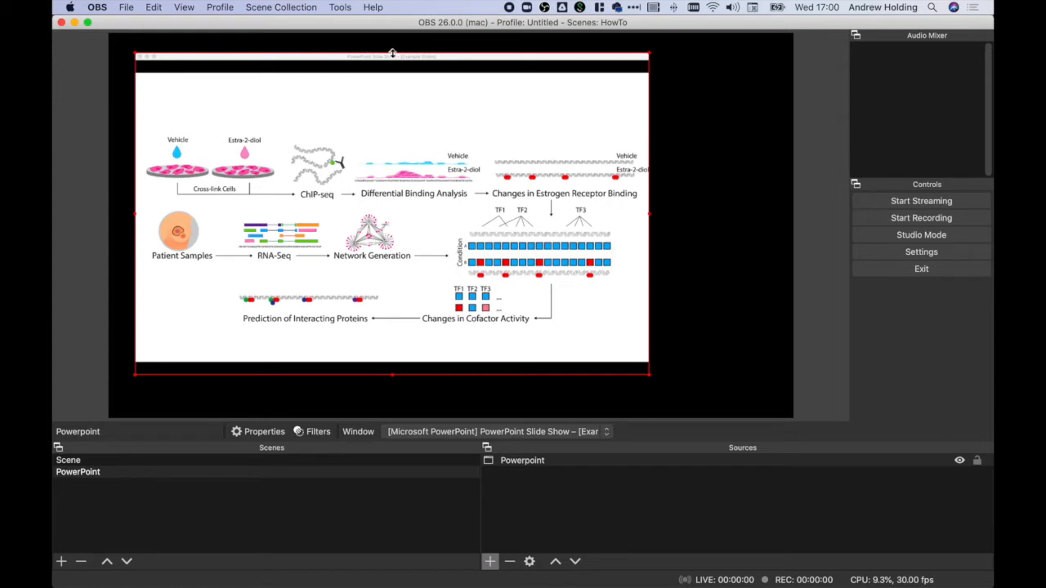
pyautogui.moveTo(393, 52); pyautogui.dragTo(396, 70)
pyautogui.moveTo(393, 375); pyautogui.dragTo(392, 362)
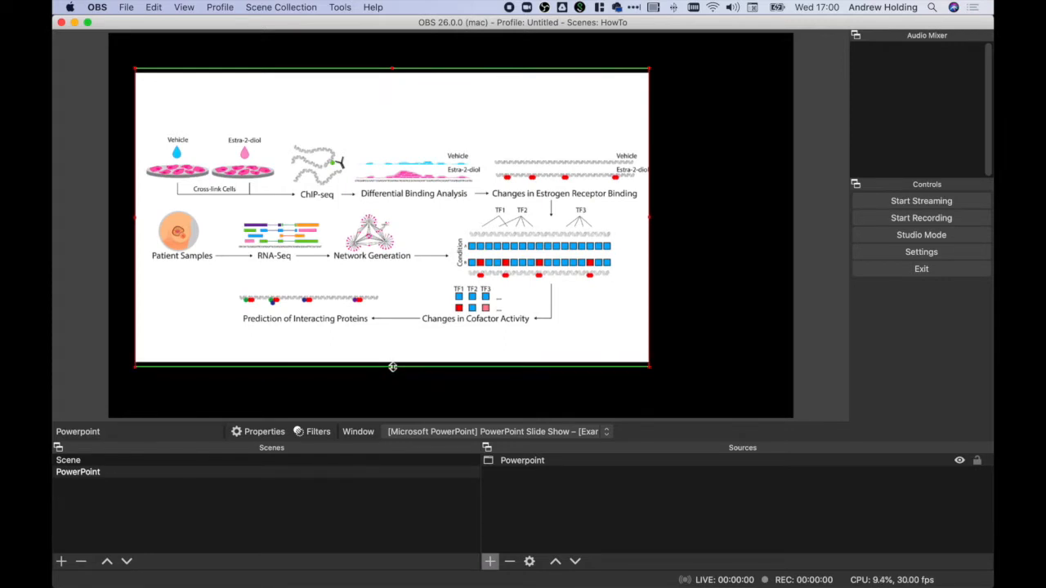
pyautogui.moveTo(397, 346); pyautogui.dragTo(403, 300)
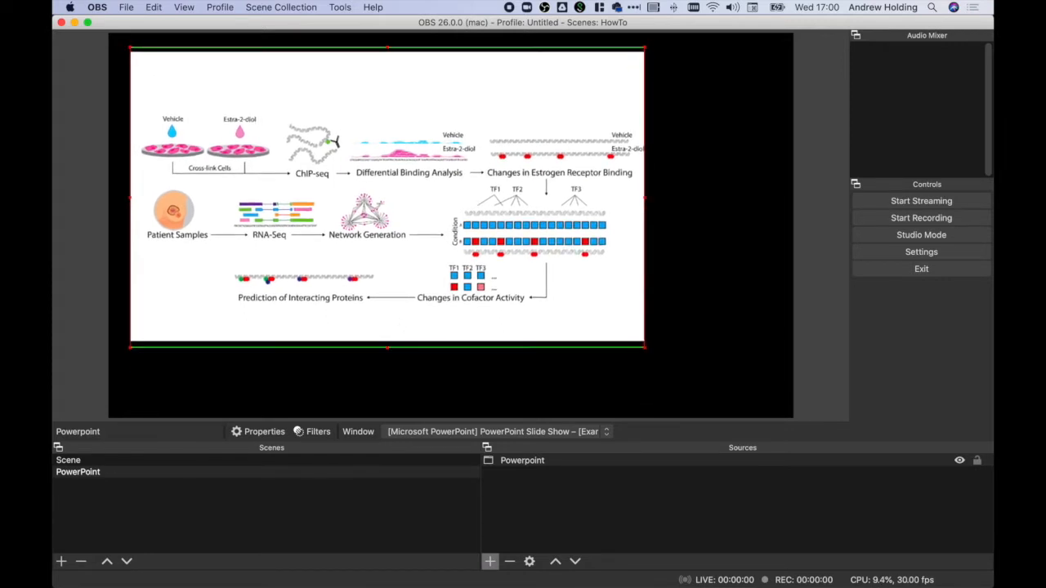
# Step: Page forward and back through the PowerPoint slide show to check that the captured source follows the slides
pyautogui.press('Right')
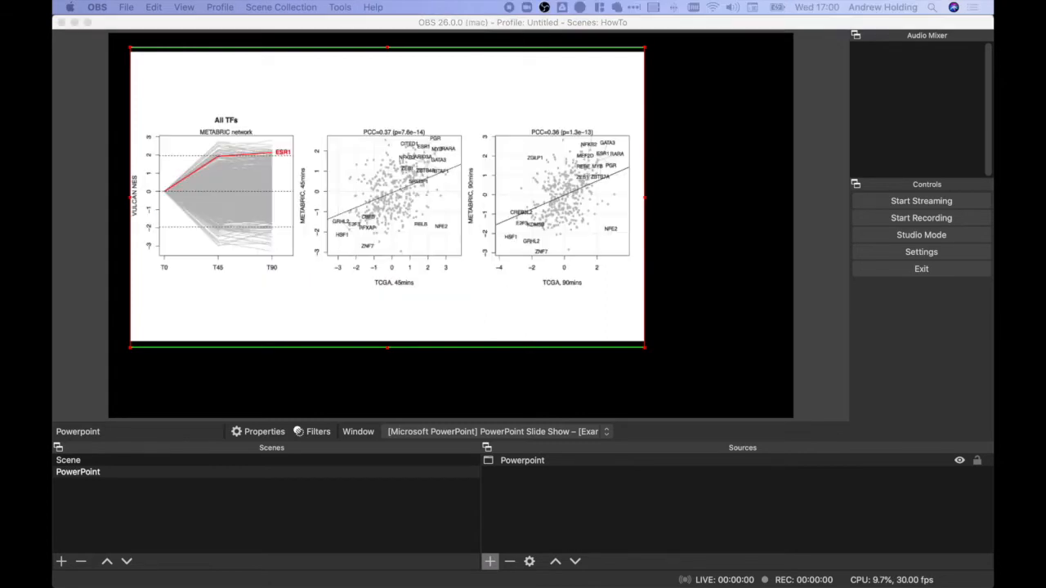
pyautogui.press('Right')
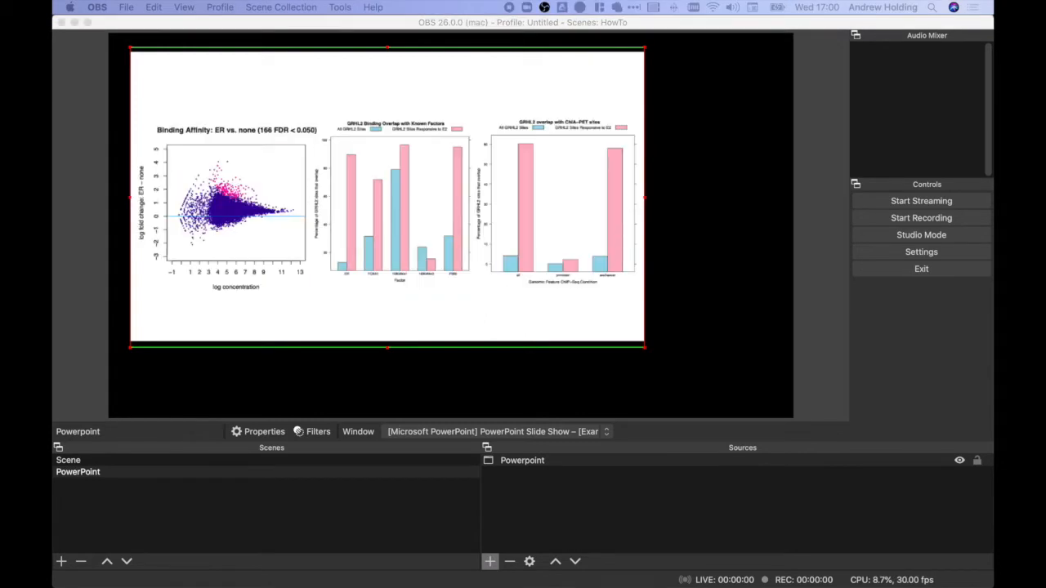
pyautogui.press('Left')
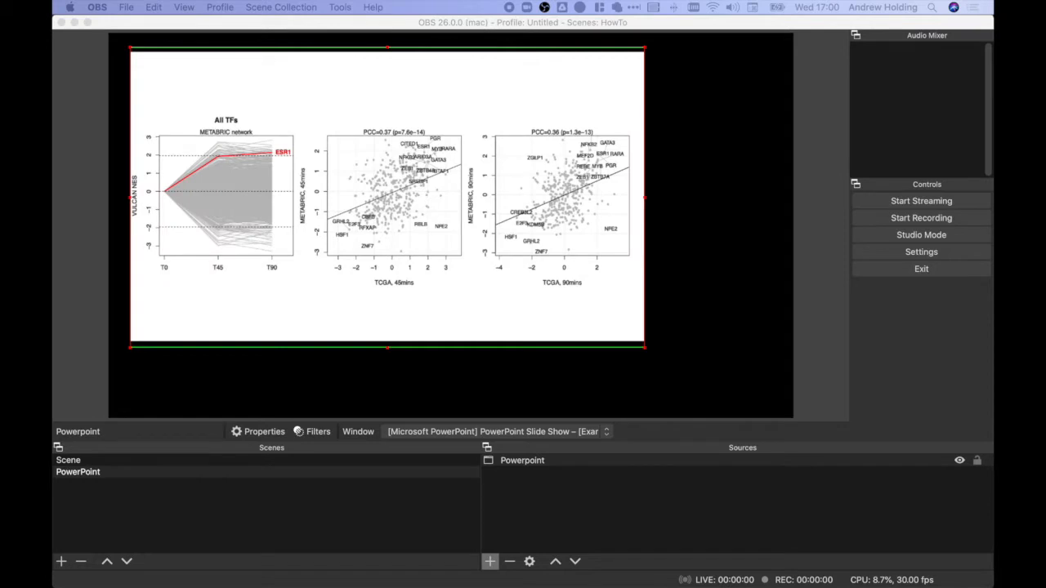
pyautogui.press('Left')
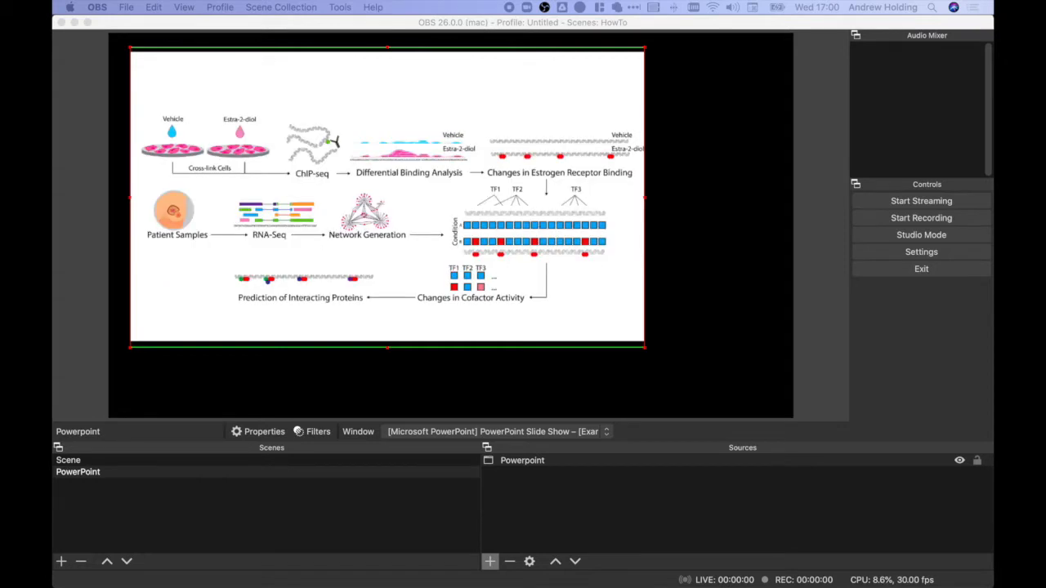
pyautogui.press('Right')
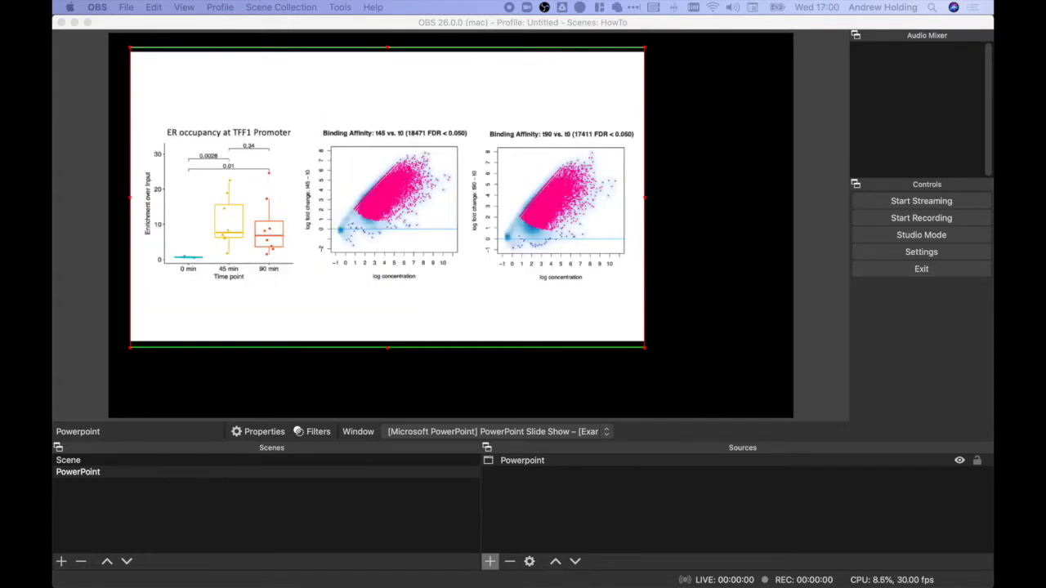
pyautogui.press('Left')
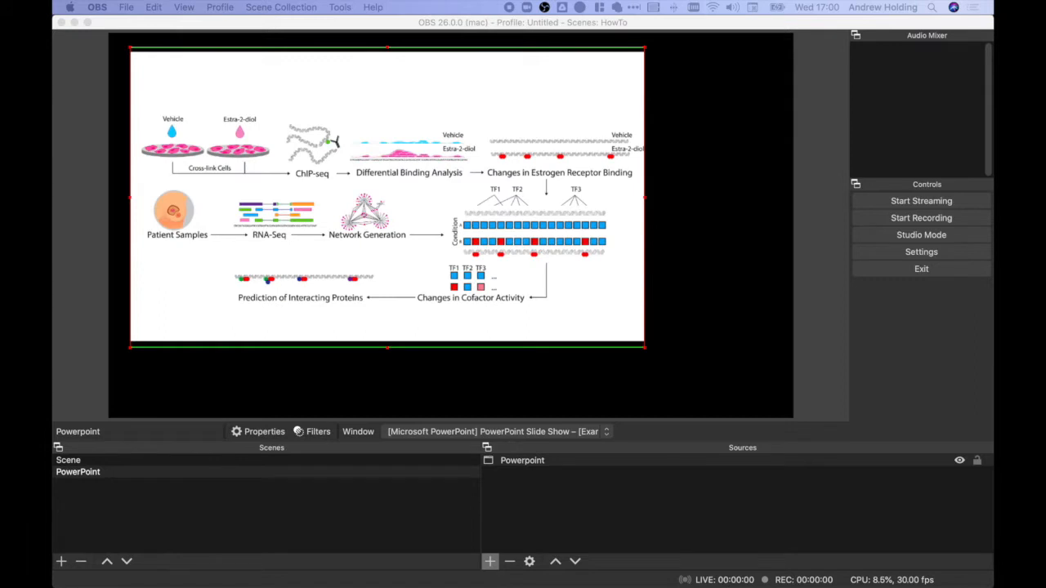
# Step: Shrink the Powerpoint capture further and place it in the upper-left part of the canvas
pyautogui.click(643, 348)
pyautogui.moveTo(642, 347); pyautogui.dragTo(484, 262)
pyautogui.moveTo(439, 212); pyautogui.dragTo(431, 237)
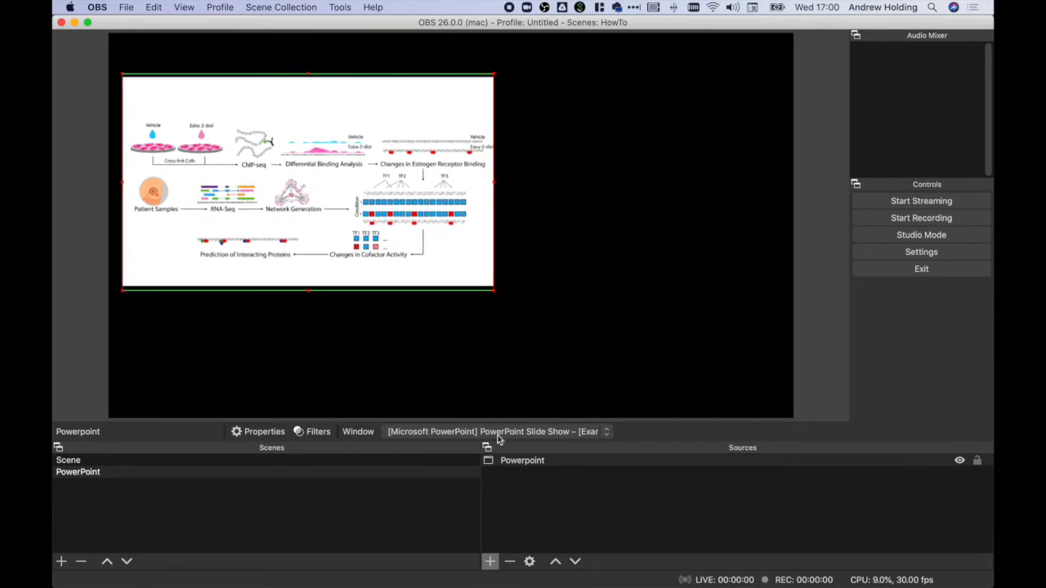
# Step: Add a new window capture source named "Safari" to the PowerPoint scene
pyautogui.click(491, 562)
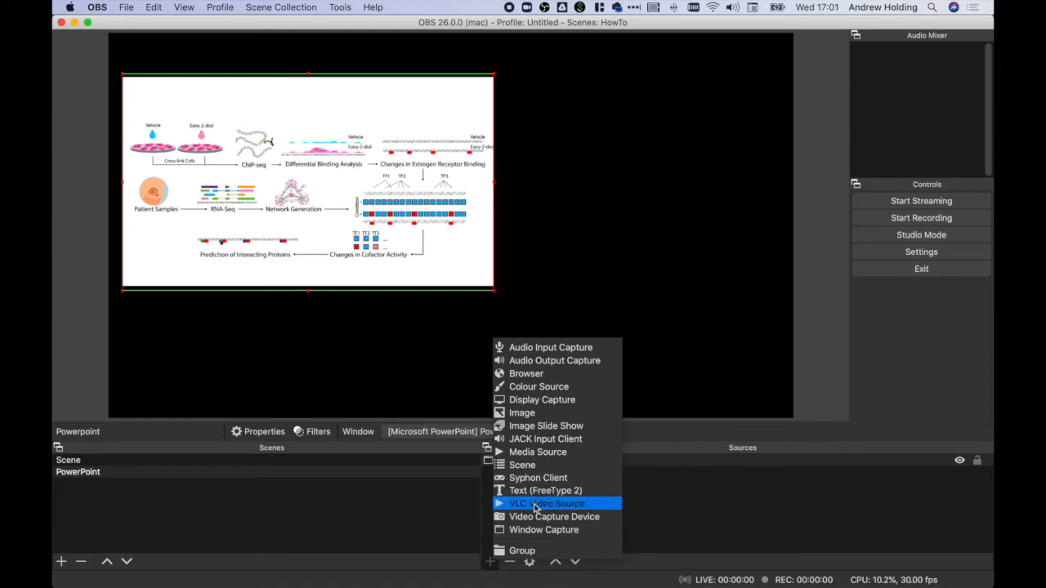
pyautogui.click(538, 532)
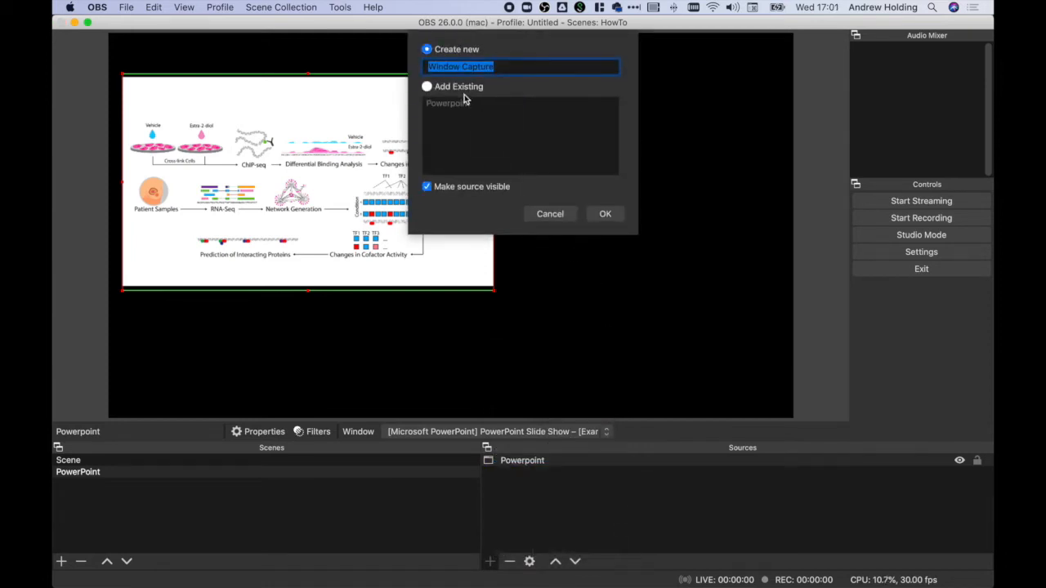
pyautogui.write('Safari')
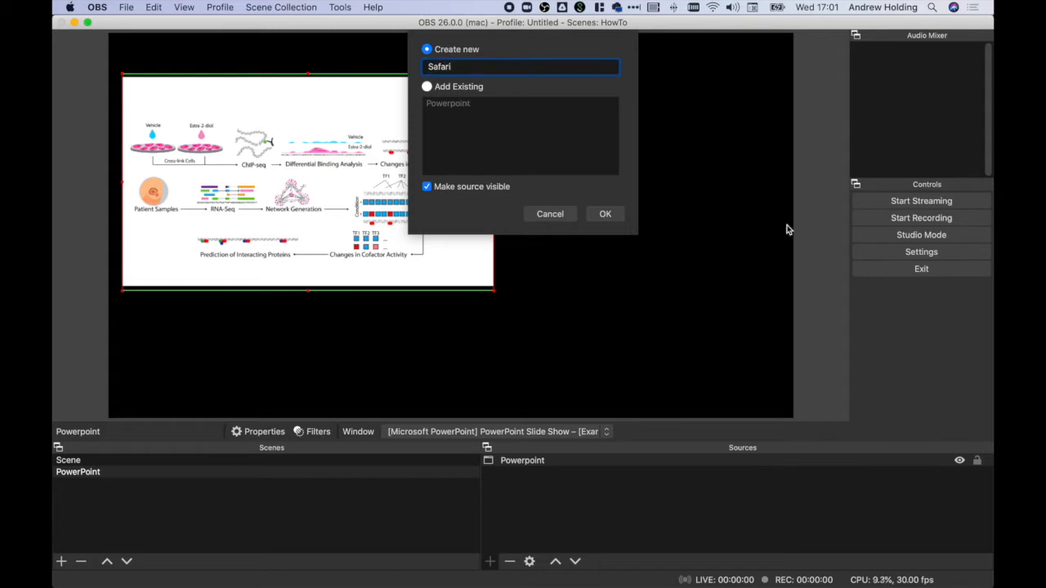
pyautogui.click(611, 216)
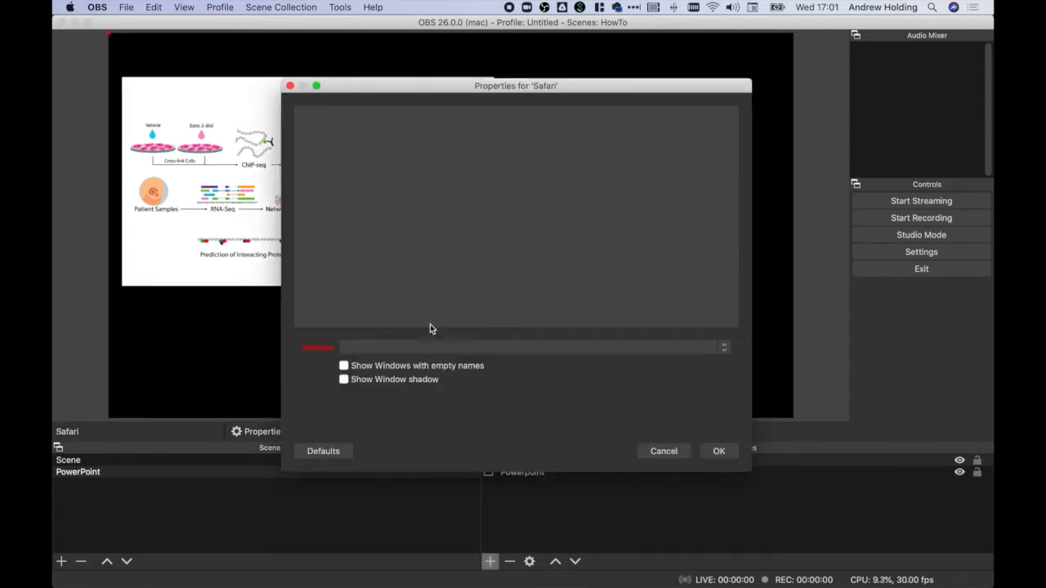
# Step: Set the Safari source's window to [Safari] Introduction ChIP-Seq Analysis Workshop - Colaboratory and accept the properties
pyautogui.click(343, 348)
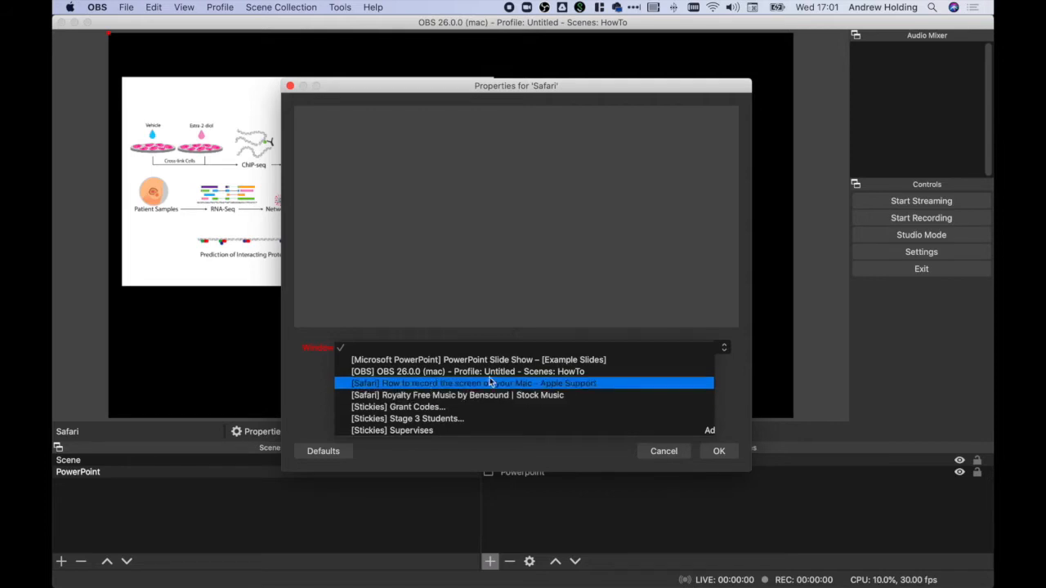
pyautogui.press('super+Tab')
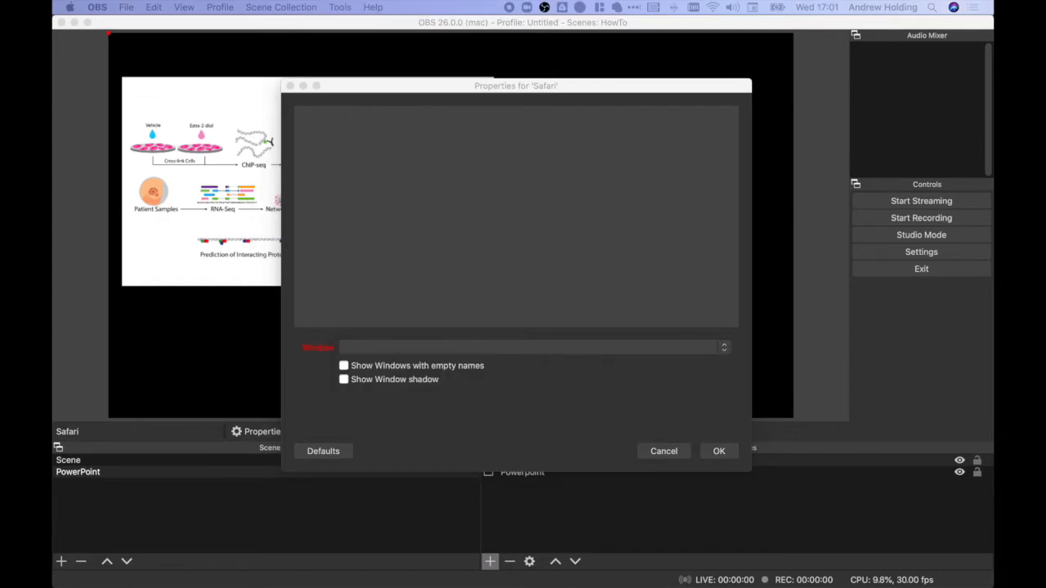
pyautogui.click(493, 345)
pyautogui.click(493, 344)
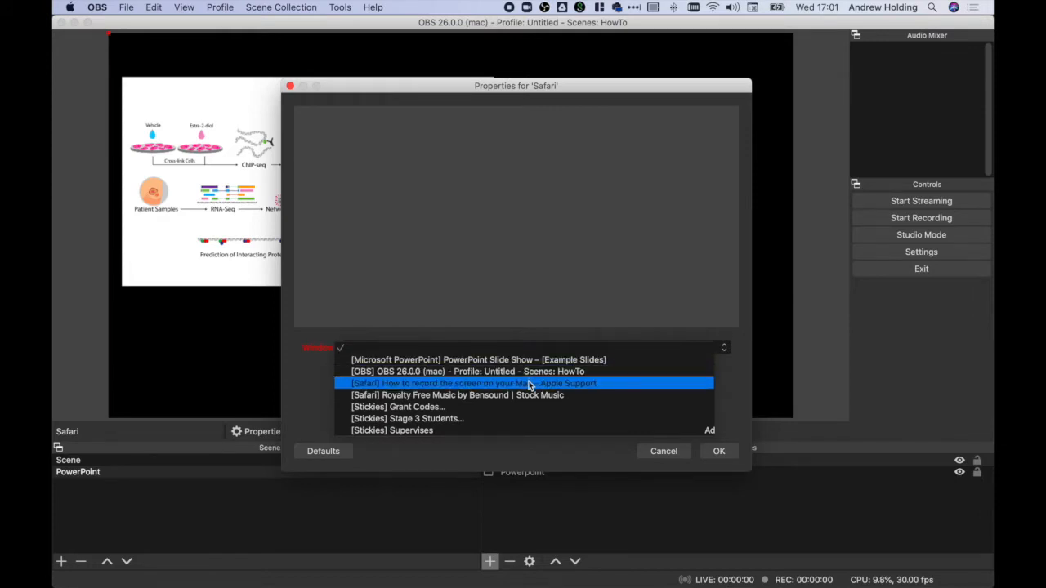
pyautogui.click(529, 384)
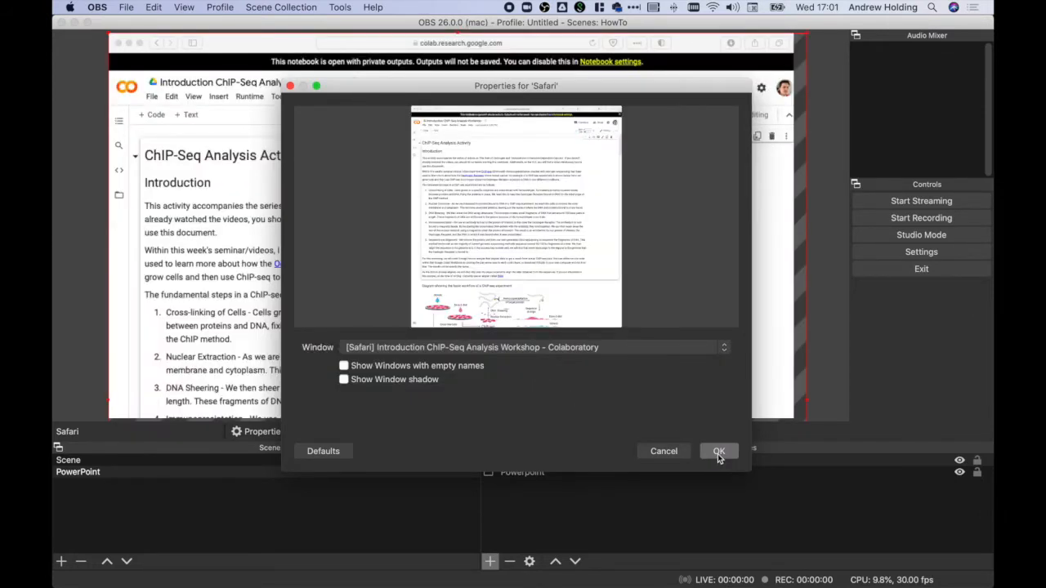
pyautogui.click(719, 451)
# Step: Scale the Safari capture down until its full height fits within the canvas
pyautogui.moveTo(567, 152); pyautogui.dragTo(628, 167)
pyautogui.moveTo(163, 49); pyautogui.dragTo(310, 125)
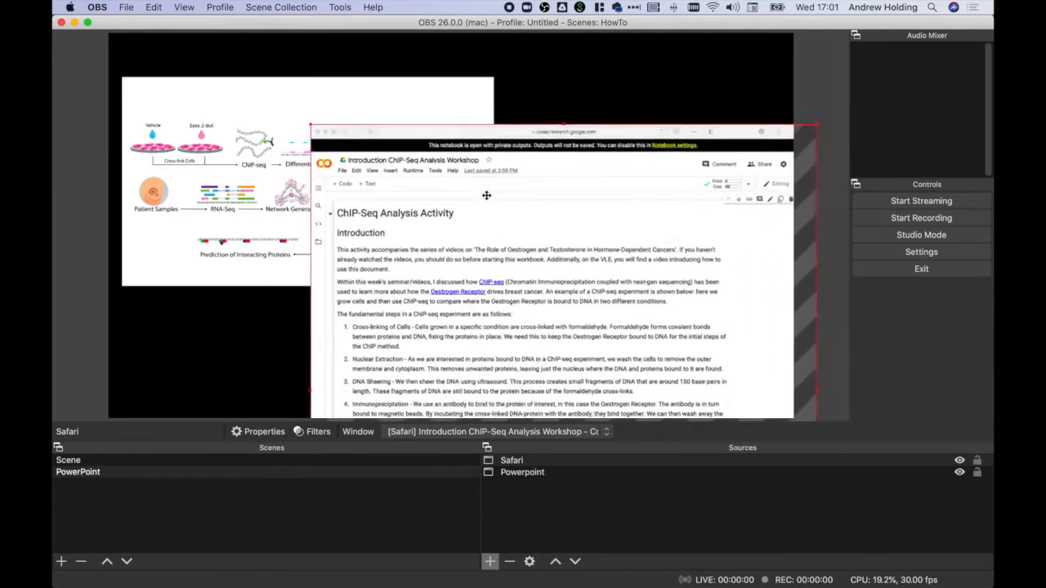
pyautogui.moveTo(487, 195); pyautogui.dragTo(438, 127)
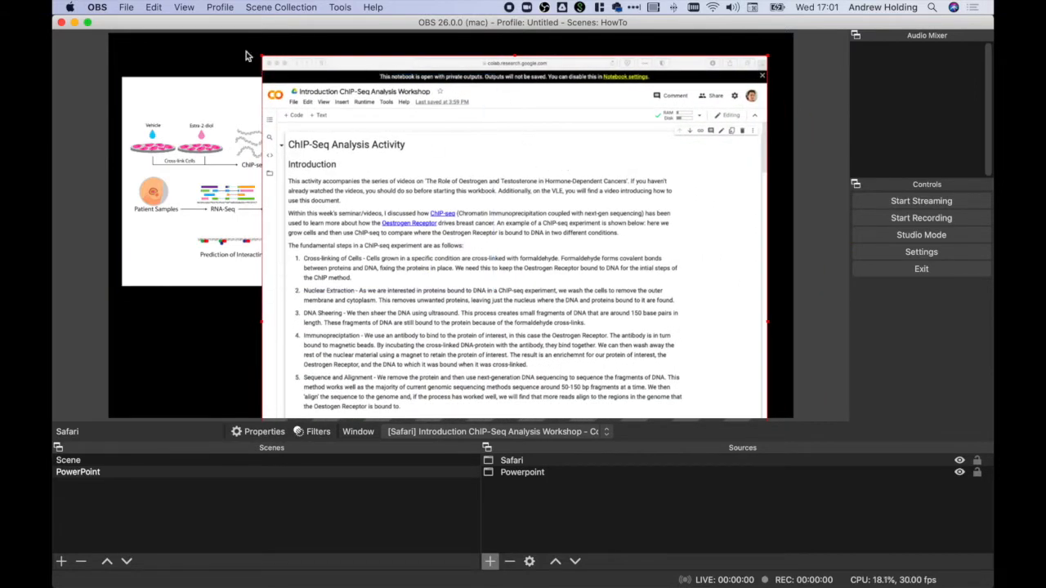
pyautogui.moveTo(258, 54); pyautogui.dragTo(439, 237)
pyautogui.moveTo(513, 285); pyautogui.dragTo(437, 107)
# Step: Arrange the two captures side by side, with a smaller Powerpoint on the canvas's right half and Safari on its left half
pyautogui.click(355, 124)
pyautogui.moveTo(394, 159); pyautogui.dragTo(719, 199)
pyautogui.moveTo(686, 128); pyautogui.dragTo(340, 119)
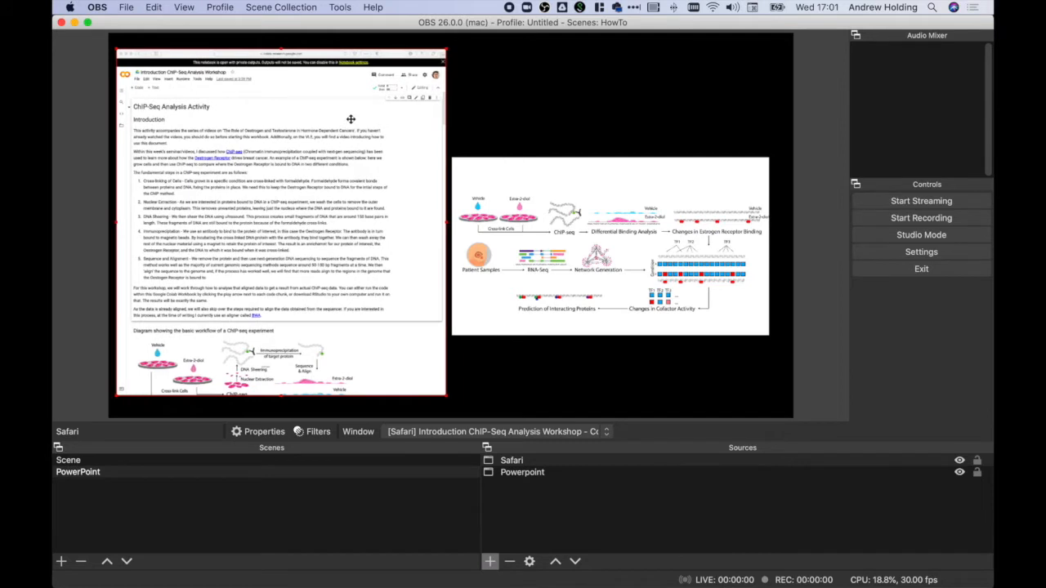
# Step: Lower the Powerpoint capture on the canvas and crop the browser and notebook toolbars off the Safari capture's upper edge
pyautogui.moveTo(535, 183); pyautogui.dragTo(556, 239)
pyautogui.moveTo(381, 207); pyautogui.dragTo(385, 206)
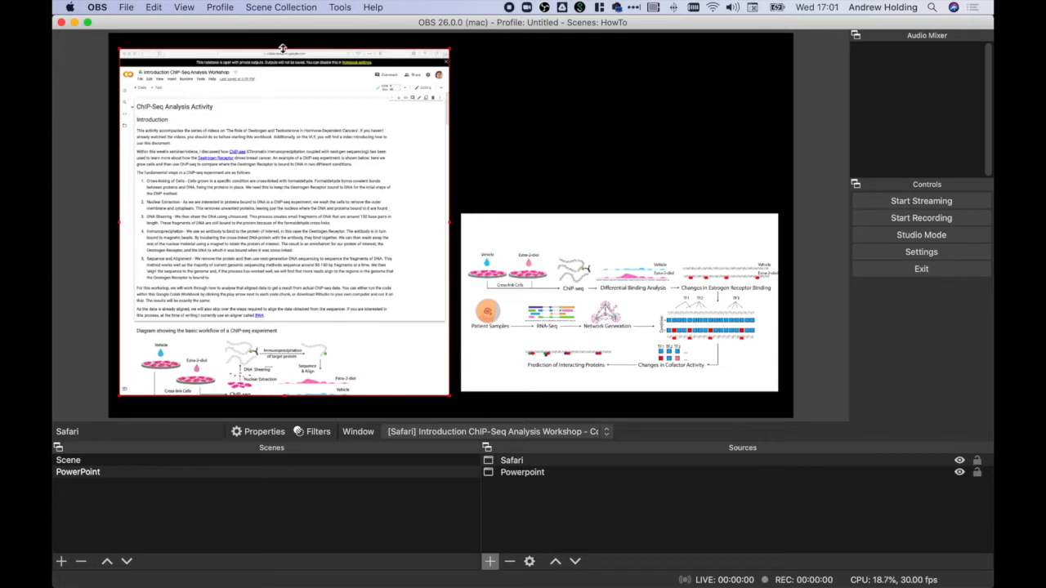
pyautogui.moveTo(282, 48); pyautogui.dragTo(282, 95)
# Step: Scroll through the Colaboratory notebook and advance the slide show by one slide to check both captures update live
pyautogui.scroll(-6, 285, 245)
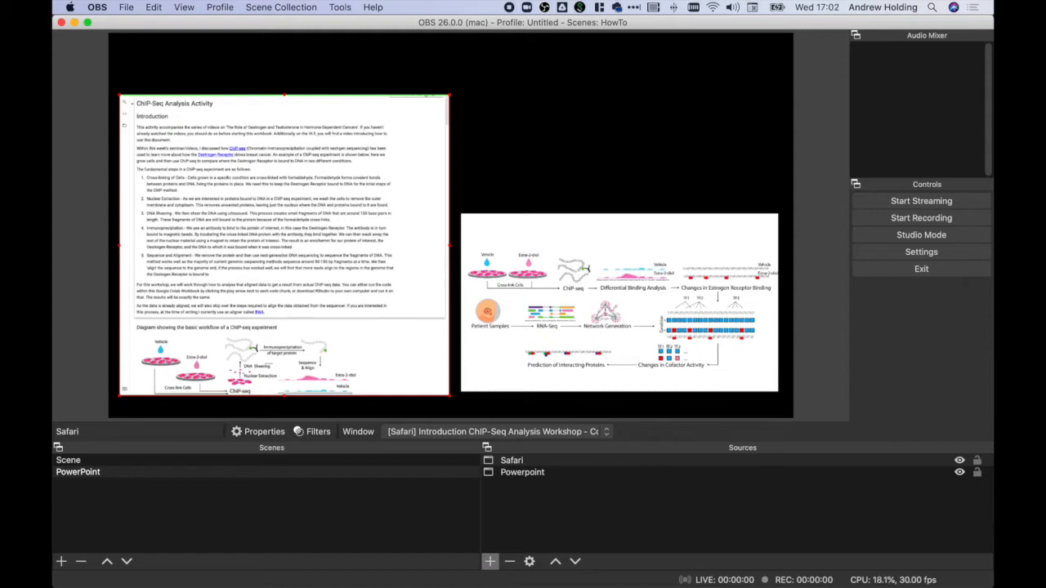
pyautogui.scroll(-6, 284, 245)
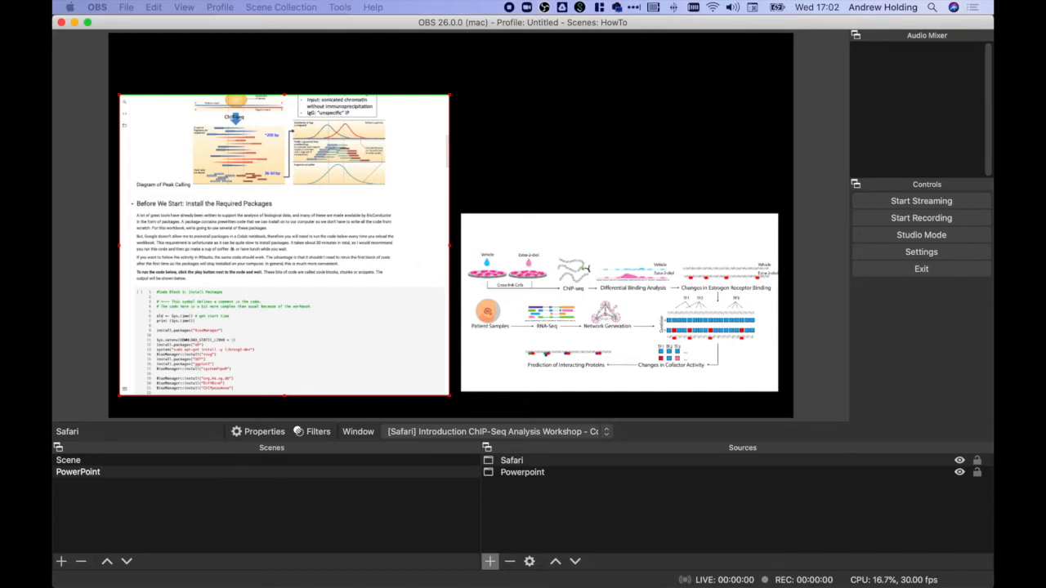
pyautogui.press('Right')
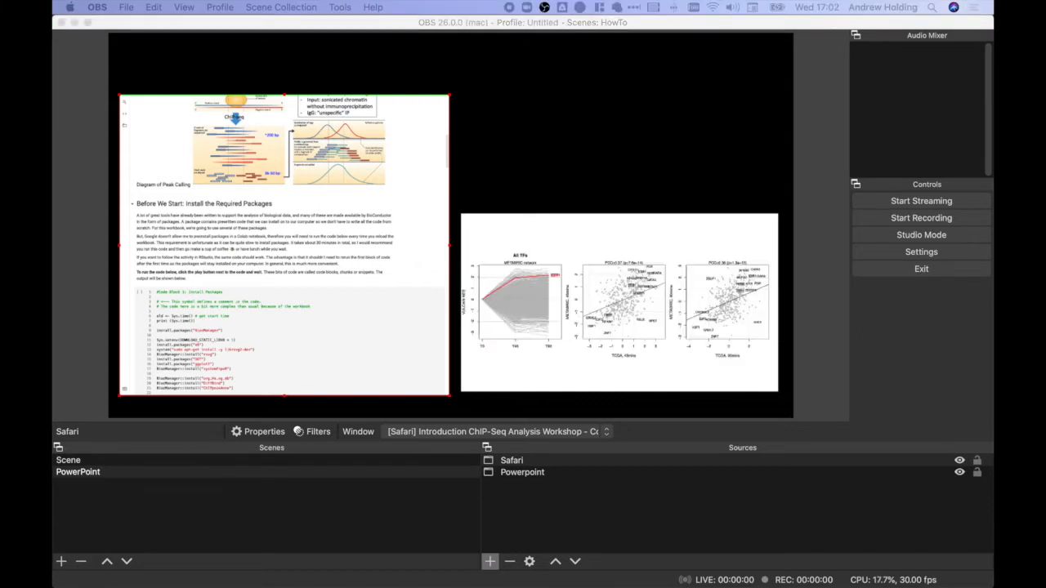
# Step: Open the choice of source types for adding another source to the PowerPoint scene
pyautogui.click(489, 562)
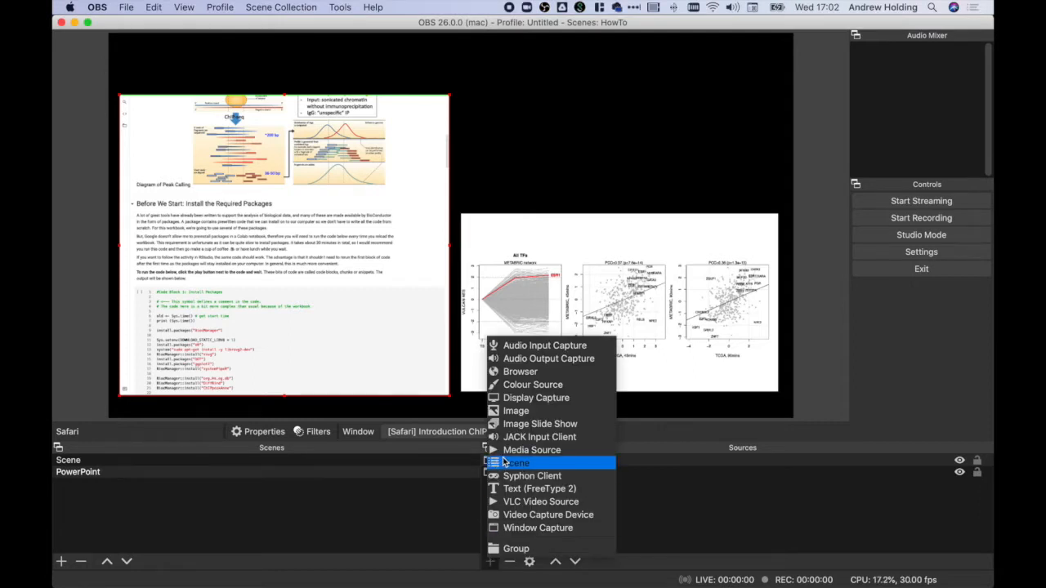